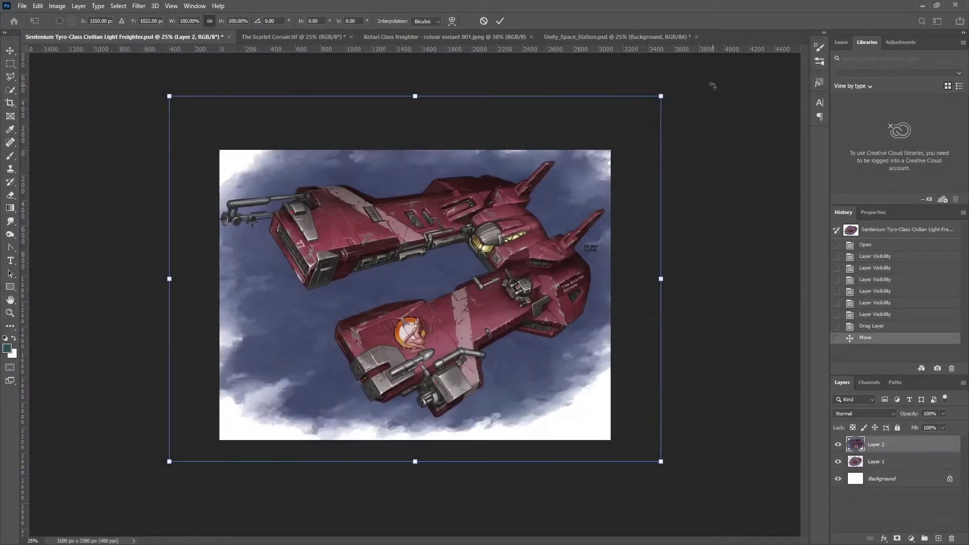
Scale Layer 2 down to fit the canvas, apply the transform and hide the layer
left_click_drag(190, 127, 219, 148)
left_click_drag(619, 446, 612, 441)
key("Return")
left_click(838, 444)
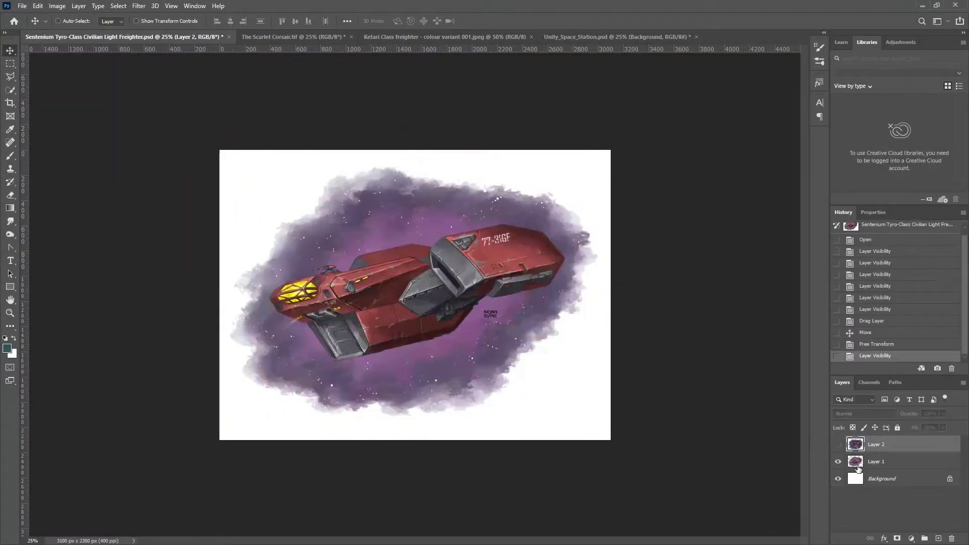
Add an empty layer mask to Layer 1
left_click(860, 463)
key("w")
key("ctrl+d")
key("ctrl+plus")
key("ctrl+plus")
left_click(897, 538)
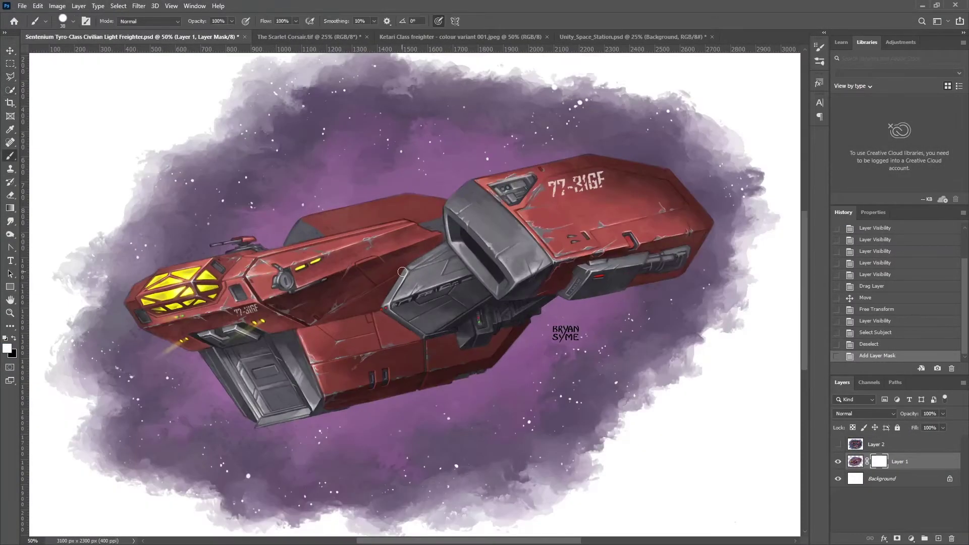
Paint black over the freighter's central hull on Layer 1's mask, using a smaller brush near the lower rear edge
key("x")
mouse_move(583, 211)
left_mouse_down()
mouse_move(444, 298)
mouse_move(270, 300)
left_mouse_up()
left_click_drag(411, 214, 312, 232)
mouse_move(396, 286)
left_mouse_down()
mouse_move(406, 286)
mouse_move(300, 337)
left_mouse_up()
mouse_move(366, 323)
left_mouse_down()
mouse_move(621, 221)
mouse_move(309, 328)
left_mouse_up()
key("ctrl+plus")
key("ctrl+plus")
left_click_drag(430, 391, 580, 283)
mouse_move(516, 341)
left_mouse_down()
mouse_move(499, 349)
mouse_move(574, 312)
left_mouse_up()
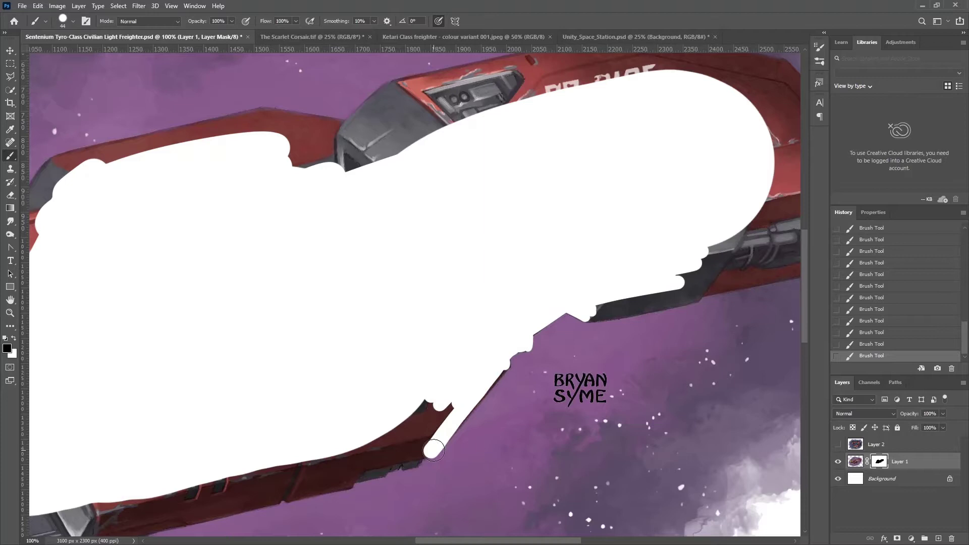
left_click_drag(415, 418, 437, 430)
left_click_drag(424, 423, 500, 267)
left_click_drag(490, 291, 379, 312)
Select the freighter's lower front and middle hull edge with the Polygonal Lasso, closing the outline inside the painted area
mouse_move(161, 349)
left_mouse_down()
mouse_move(363, 319)
mouse_move(148, 376)
left_mouse_up()
left_click_drag(148, 376, 347, 330)
left_click_drag(541, 297, 390, 328)
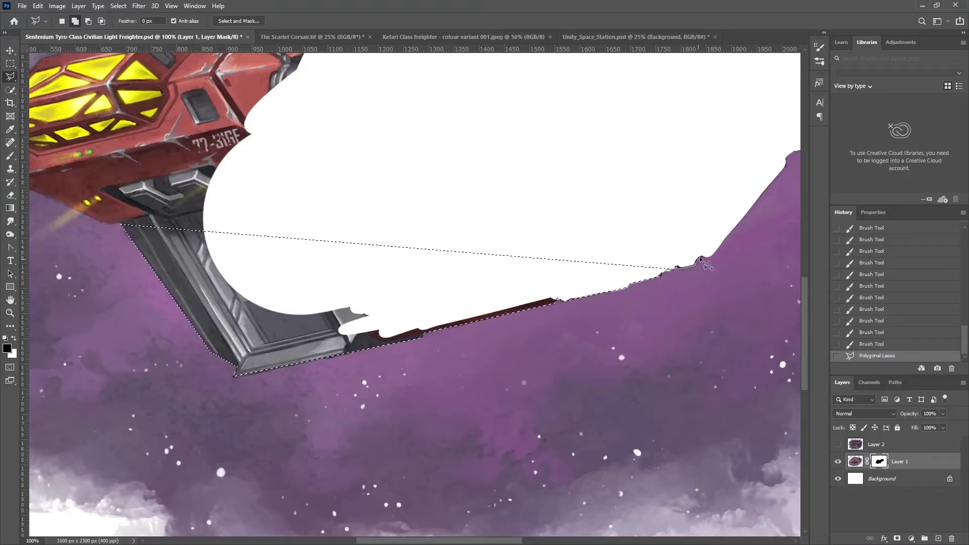
left_click(675, 89)
left_click(562, 93)
double_click(599, 140)
Extend the lasso selection along the freighter's lower rear hull and around its rear corner
left_click_drag(785, 198, 522, 368)
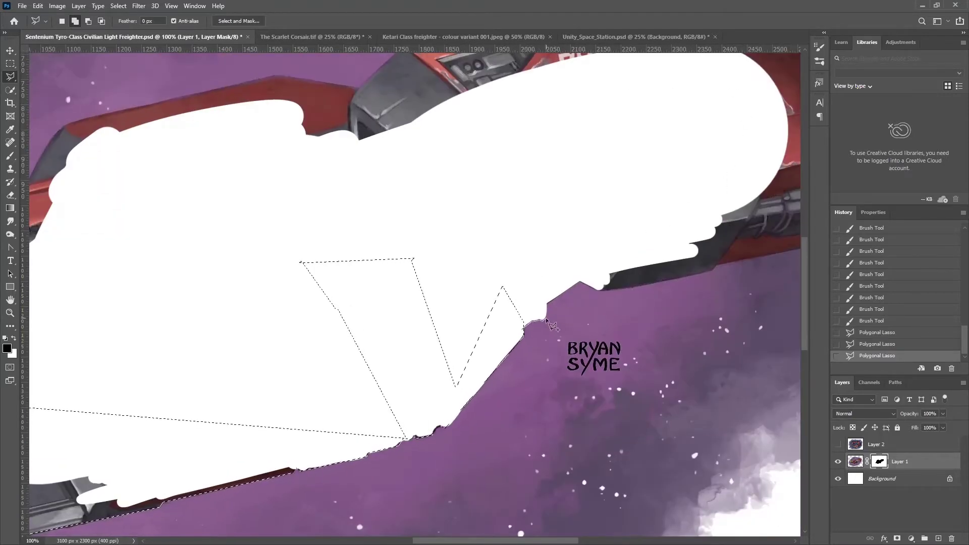
left_click(717, 266)
left_click(794, 249)
left_click(701, 127)
double_click(324, 222)
mouse_move(794, 248)
left_mouse_down()
mouse_move(663, 246)
mouse_move(474, 321)
left_mouse_up()
left_click(498, 317)
left_click(515, 307)
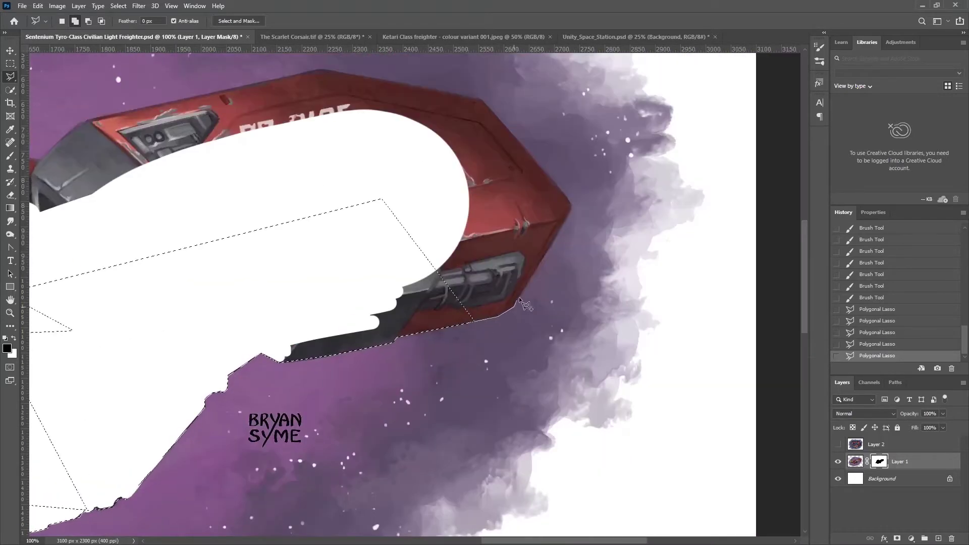
double_click(365, 316)
Add the freighter's upper hull edge to the selection, including the small gap at the grey intake
left_click_drag(226, 217, 652, 259)
left_click(513, 161)
left_click(467, 200)
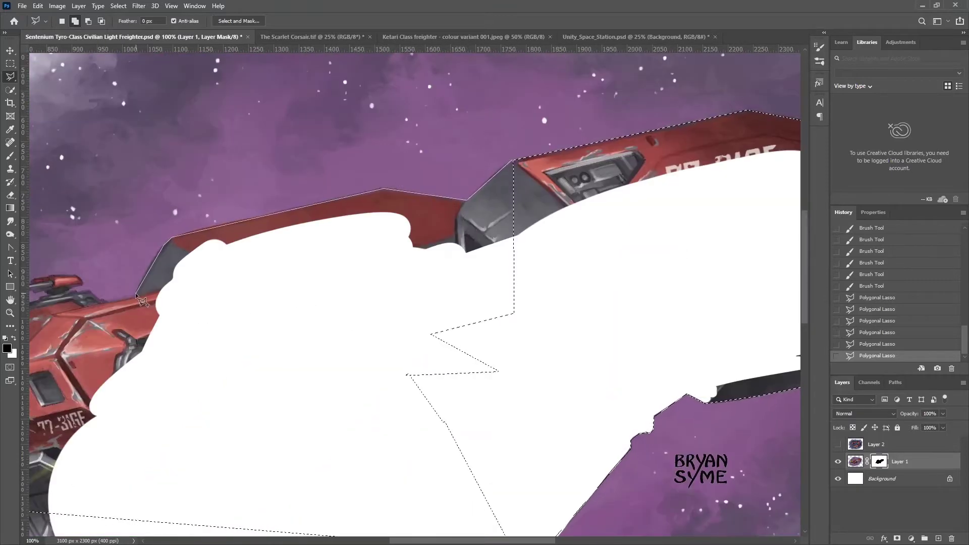
left_click(508, 164)
key("ctrl+z")
left_click(270, 423)
double_click(479, 427)
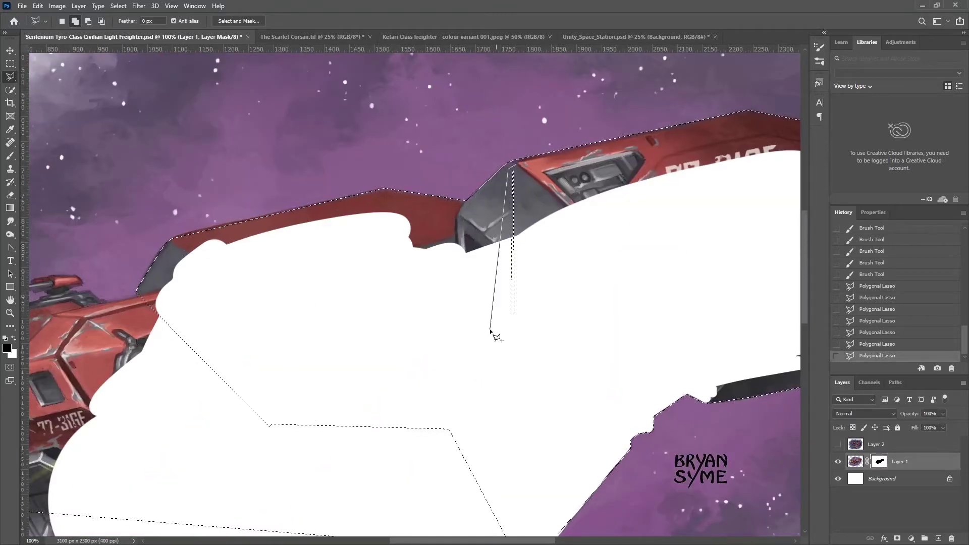
left_click(492, 331)
left_click(513, 163)
double_click(522, 318)
Add the freighter's top turret, cockpit and nose to the selection, including the unselected gaps behind them
left_click_drag(102, 279, 428, 218)
left_click(429, 219)
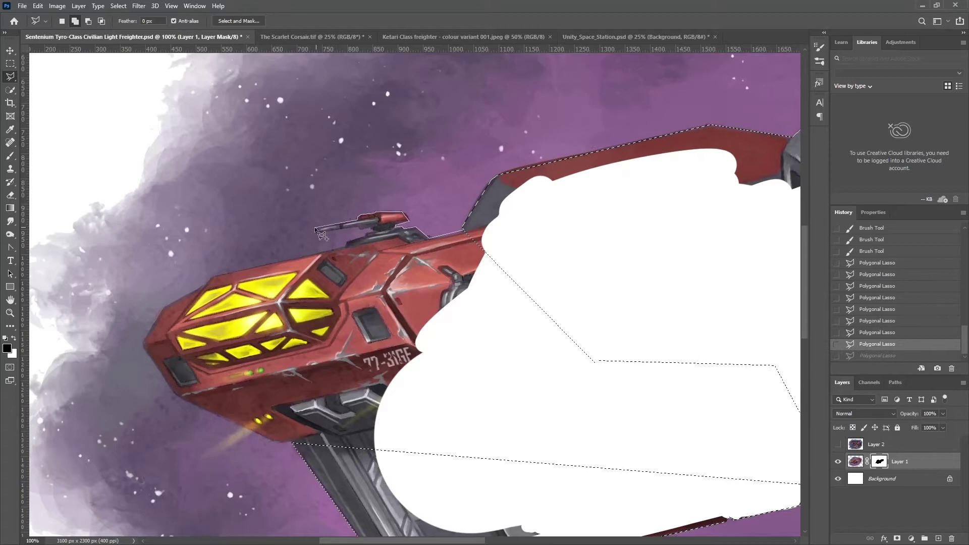
double_click(275, 442)
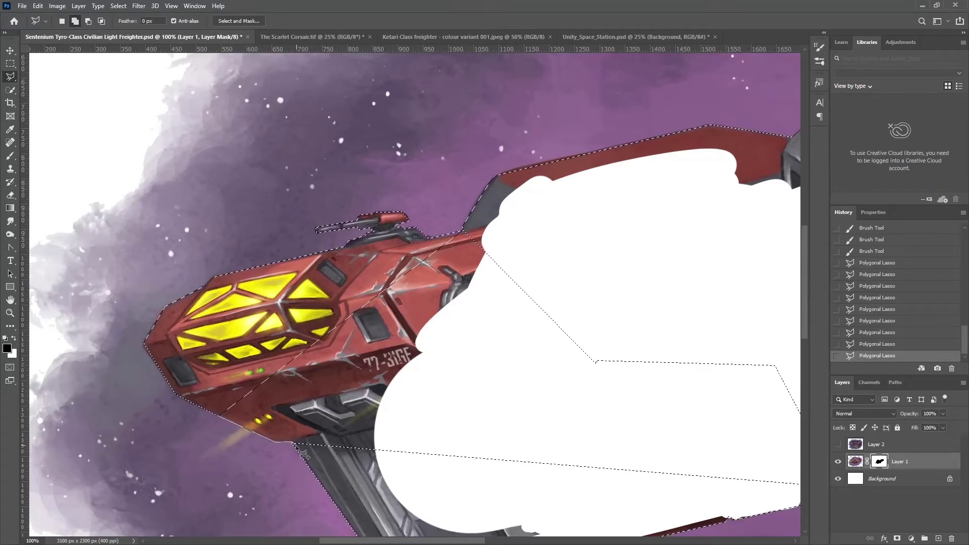
left_click(274, 444)
double_click(471, 353)
left_click(599, 493)
left_click(705, 324)
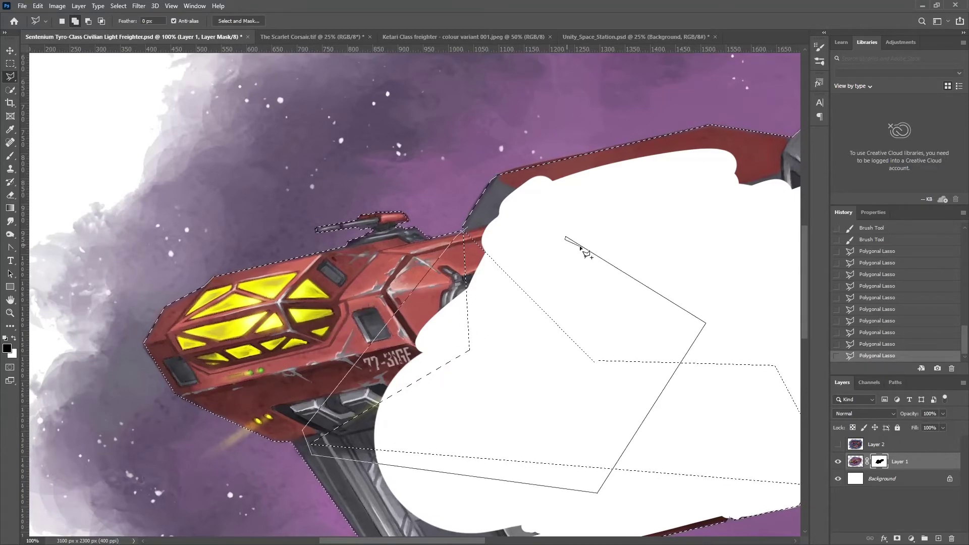
double_click(567, 237)
Paint the selected freighter black on Layer 1's mask, deselect and invert the mask
left_click_drag(656, 302, 290, 200)
left_click(446, 210)
key("b")
left_click_drag(359, 396, 197, 445)
mouse_move(122, 193)
left_mouse_down()
mouse_move(437, 156)
mouse_move(250, 182)
left_mouse_up()
left_click_drag(430, 127, 292, 379)
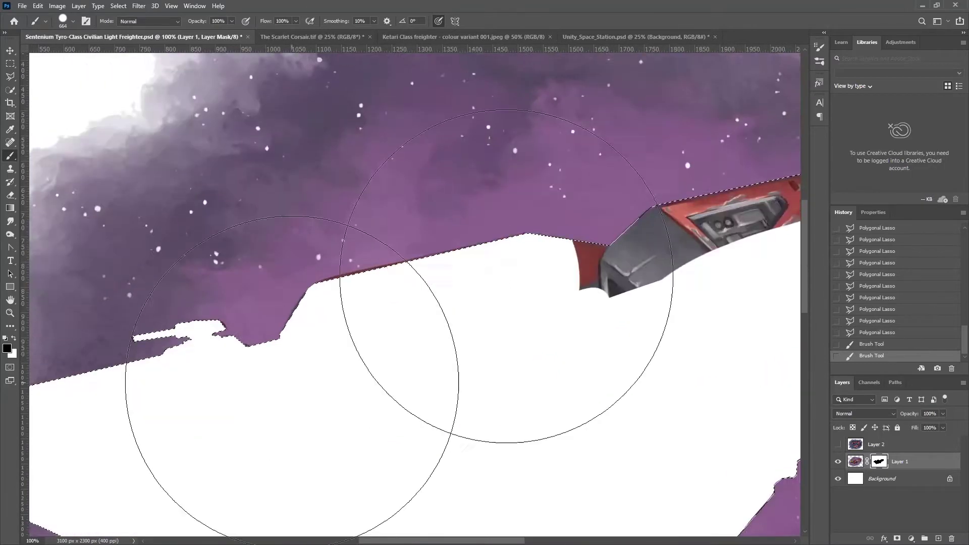
left_click_drag(661, 246, 338, 314)
mouse_move(338, 313)
left_mouse_down()
mouse_move(575, 504)
mouse_move(633, 217)
left_mouse_up()
key("ctrl+d")
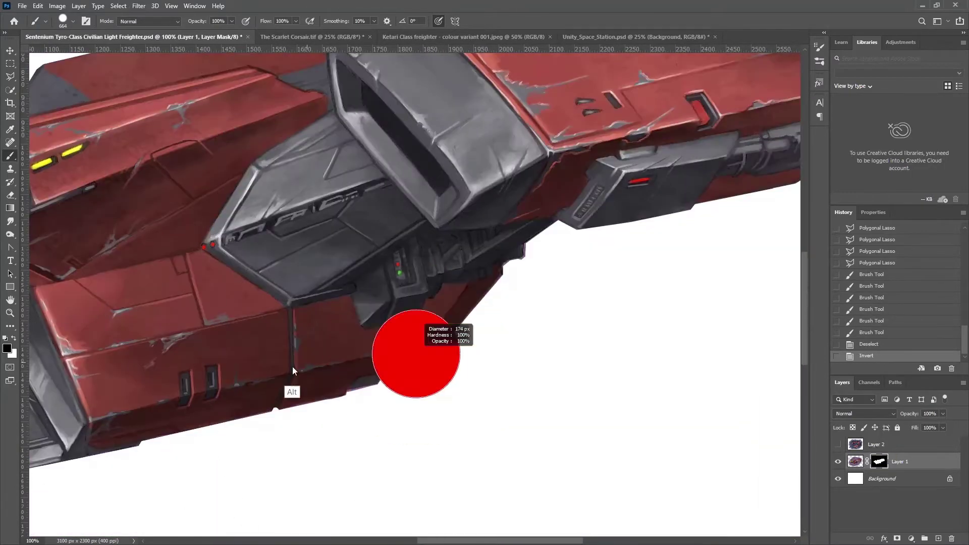
Lasso the purple fringe along the freighter's lower hull and paint it out on the mask
key("ctrl+plus")
left_click(10, 76)
left_click(345, 330)
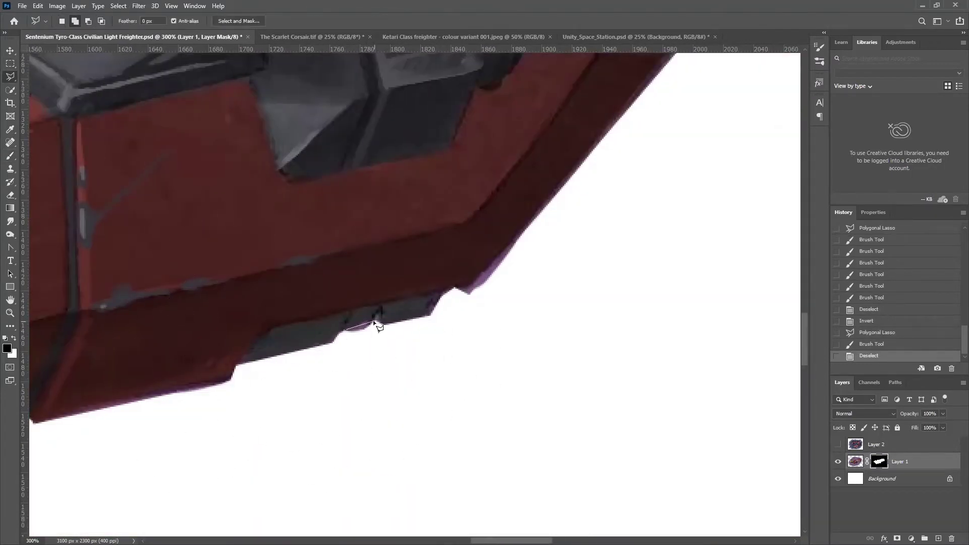
left_click_drag(526, 274, 428, 366)
left_click(604, 102)
left_click(389, 403)
left_click(645, 100)
key("b")
left_click_drag(605, 131, 378, 422)
key("ctrl+d")
Mask out the remaining purple fringe beneath the engine mount and along the rear lower hull
left_click(413, 353)
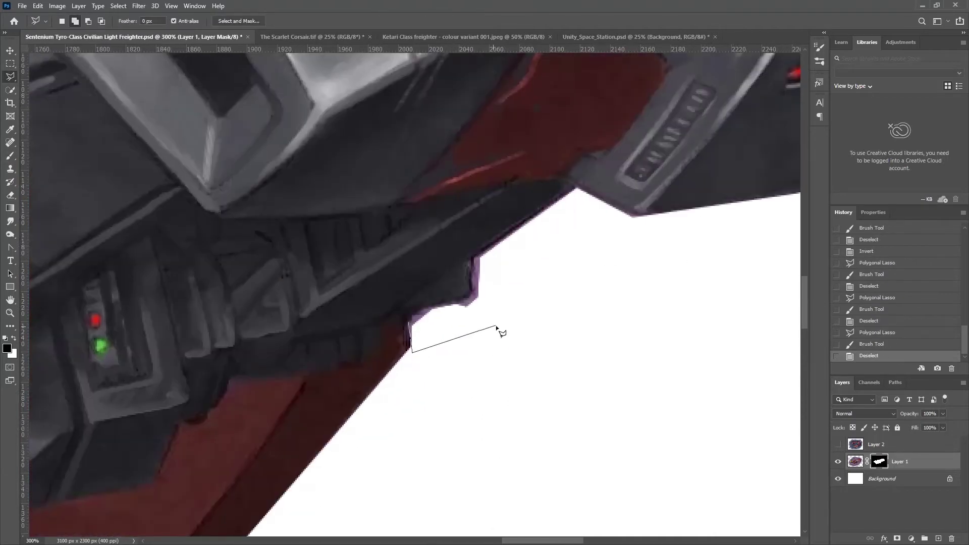
key("b")
left_click_drag(454, 323, 648, 230)
key("ctrl+d")
left_click_drag(731, 252, 384, 382)
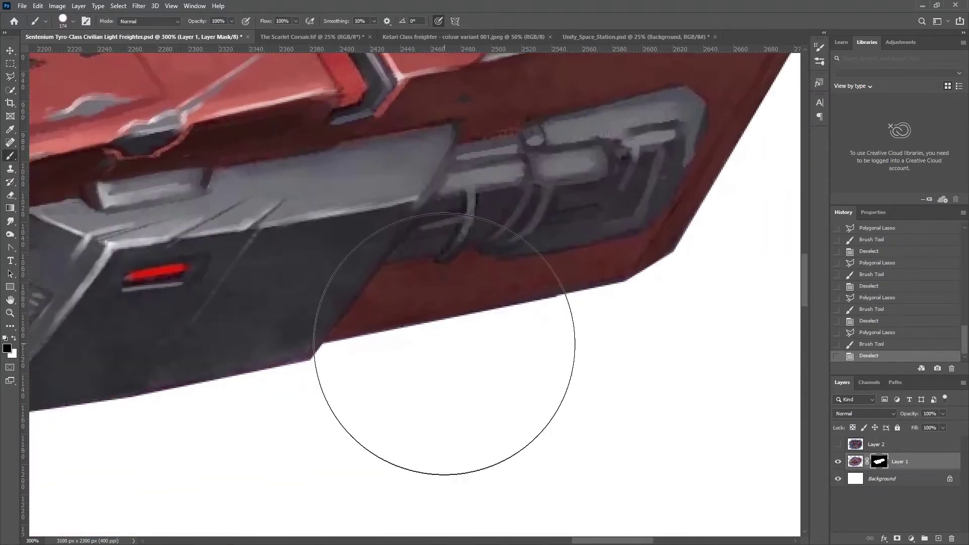
left_click(350, 402)
key("b")
key("ctrl+d")
left_click_drag(544, 263, 506, 344)
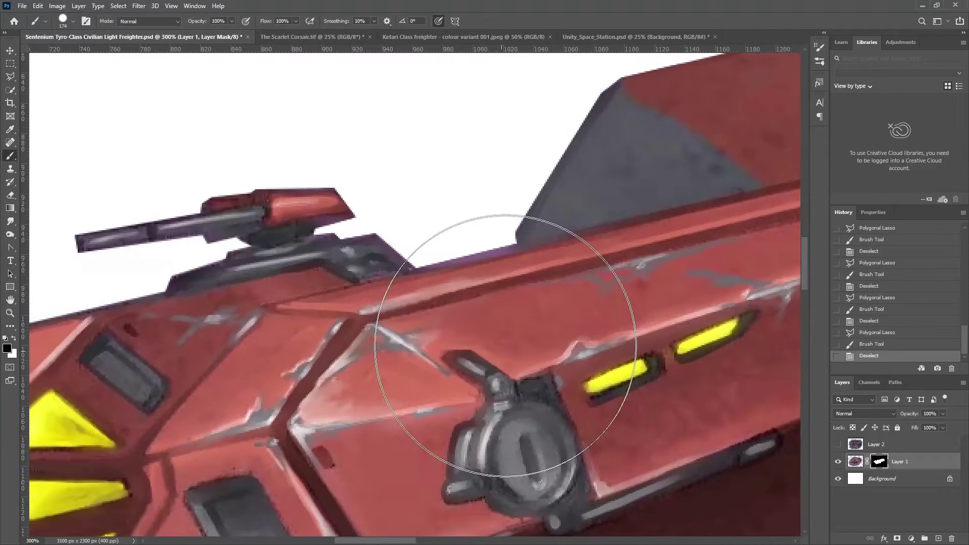
Hide Layer 1, show Layer 2 and add an empty layer mask to Layer 2
scroll(490, 361, "down", 5)
left_click(838, 462)
left_click(838, 445)
left_click(880, 446)
left_click(897, 539)
Select the inner edge and front corner of the Scarlet Corsair's lower hull with the Polygonal Lasso
key("l")
key("ctrl+plus")
key("ctrl+plus")
key("ctrl+plus")
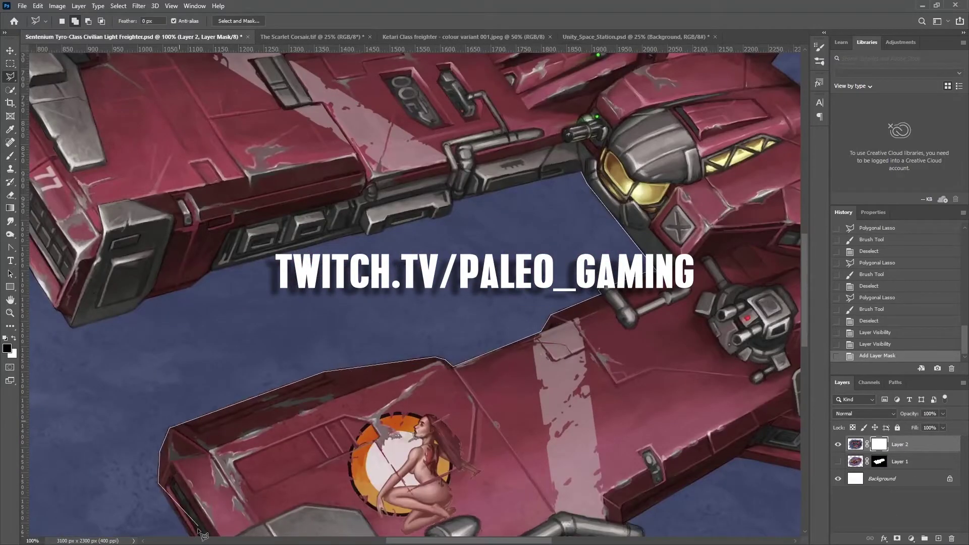
left_click(581, 173)
Extend the selection around the front, guns and underside of the Corsair's lower hull
left_click_drag(353, 454, 327, 131)
left_click(164, 210)
left_click(182, 245)
left_click(204, 296)
left_click(217, 316)
left_click(247, 363)
left_click(289, 367)
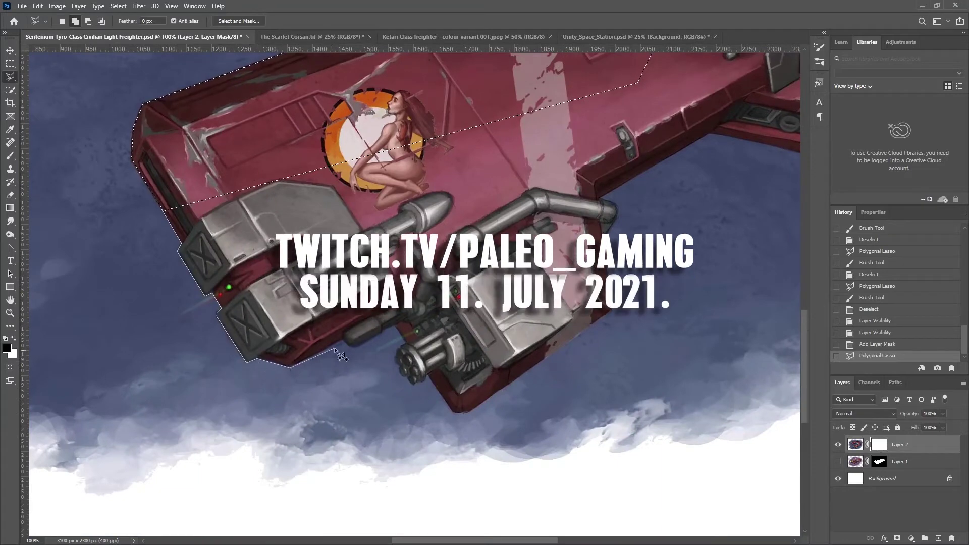
left_click(468, 413)
left_click(612, 310)
left_click(604, 234)
left_click(792, 150)
double_click(629, 60)
Add the Corsair's rear hull and tail fins to the selection
mouse_move(707, 136)
left_mouse_down()
mouse_move(333, 318)
mouse_move(283, 415)
left_mouse_up()
left_click(285, 413)
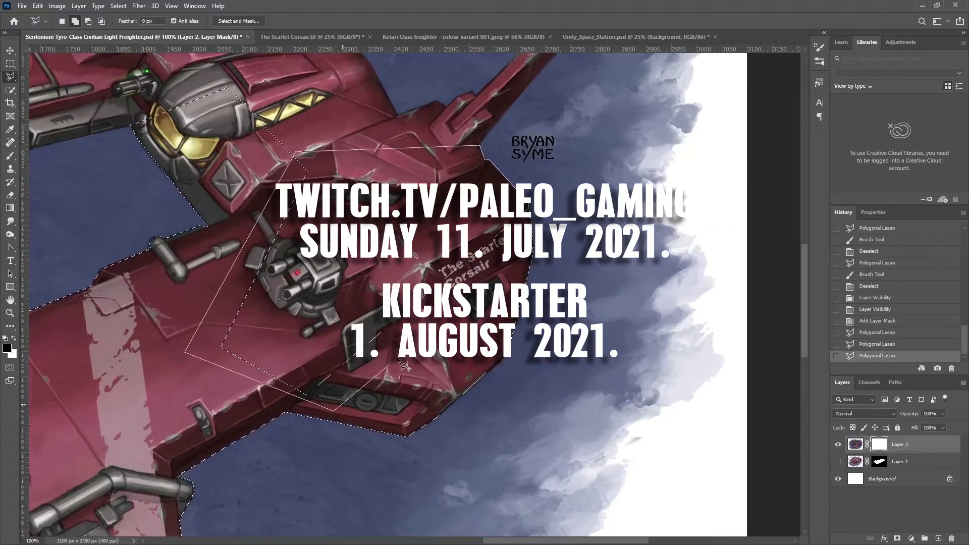
left_click(533, 245)
left_click_drag(490, 162, 392, 408)
left_click(382, 391)
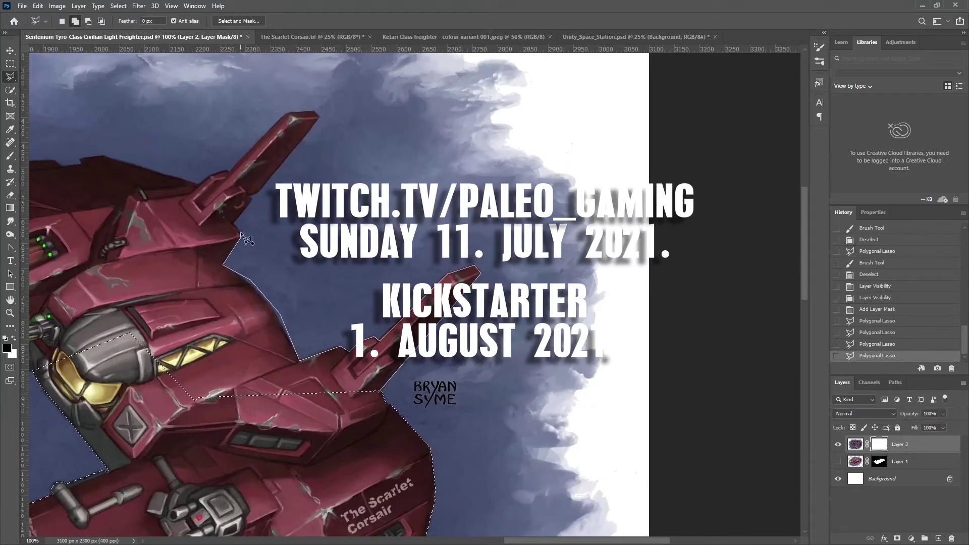
Extend the selection along the top edge of the Corsair's upper hull behind the fin
left_click_drag(356, 292, 699, 323)
left_click(425, 190)
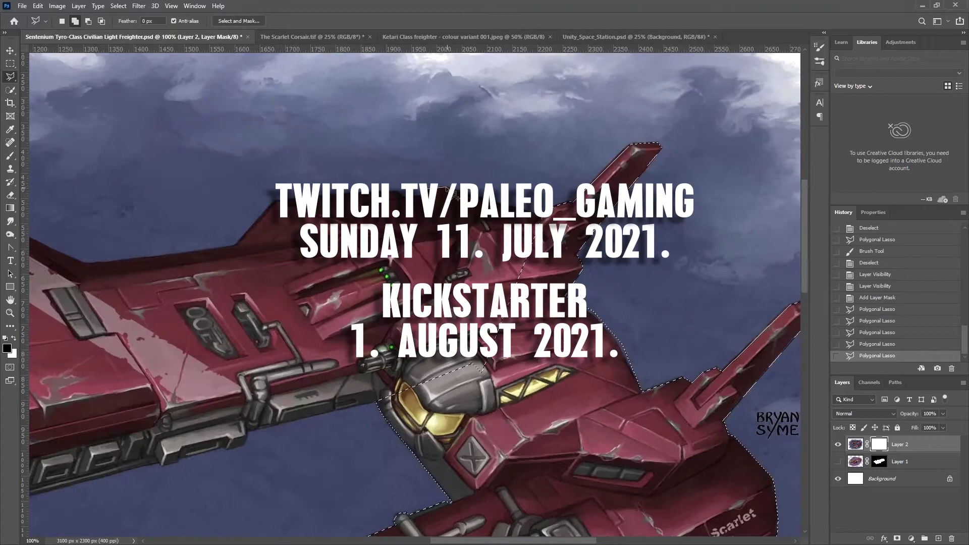
left_click(275, 201)
left_click(425, 189)
Add the front of the Corsair's upper hull and its protruding forward gun, including the round parts, to the selection
left_click_drag(202, 363, 657, 313)
left_click(615, 413)
left_click(460, 453)
left_click(442, 468)
left_click(395, 479)
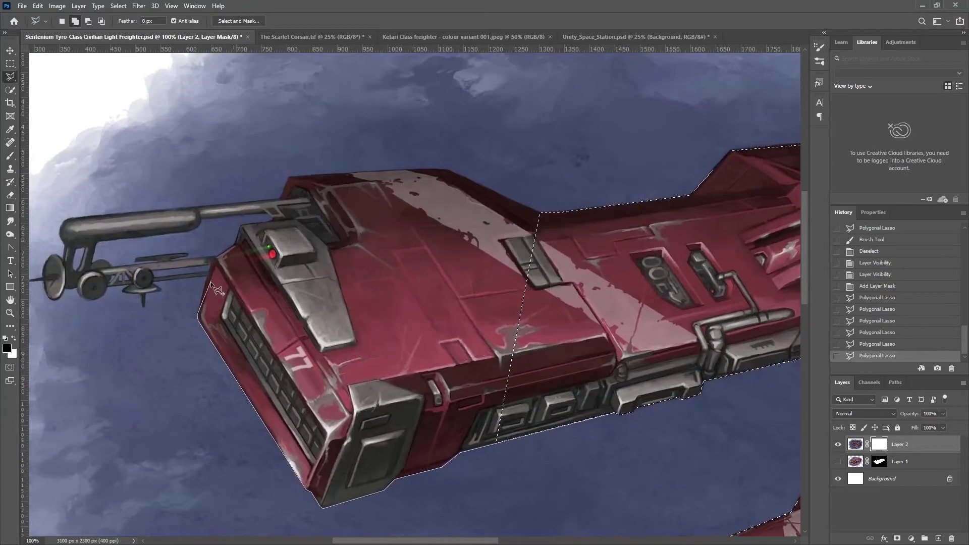
left_click(615, 413)
left_click_drag(341, 253, 673, 296)
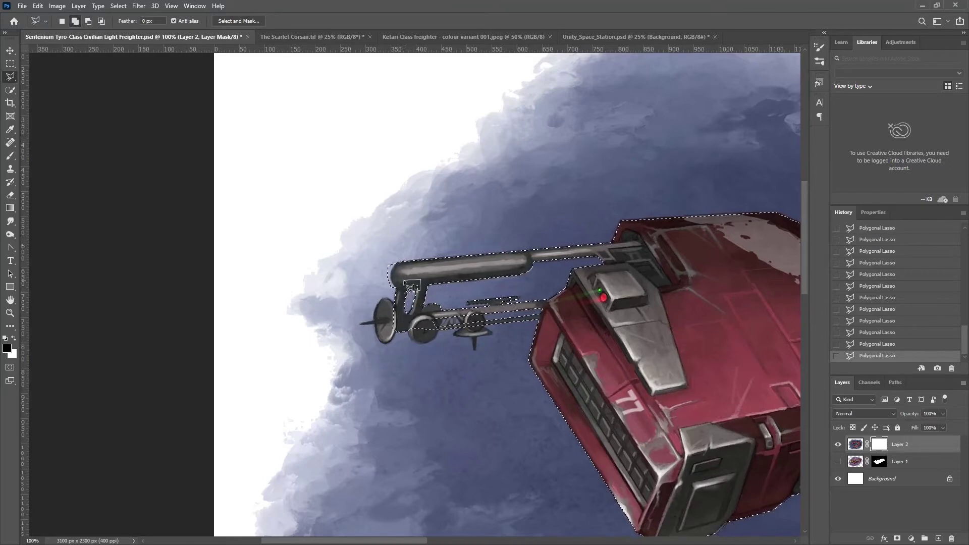
left_click_drag(381, 305, 402, 341)
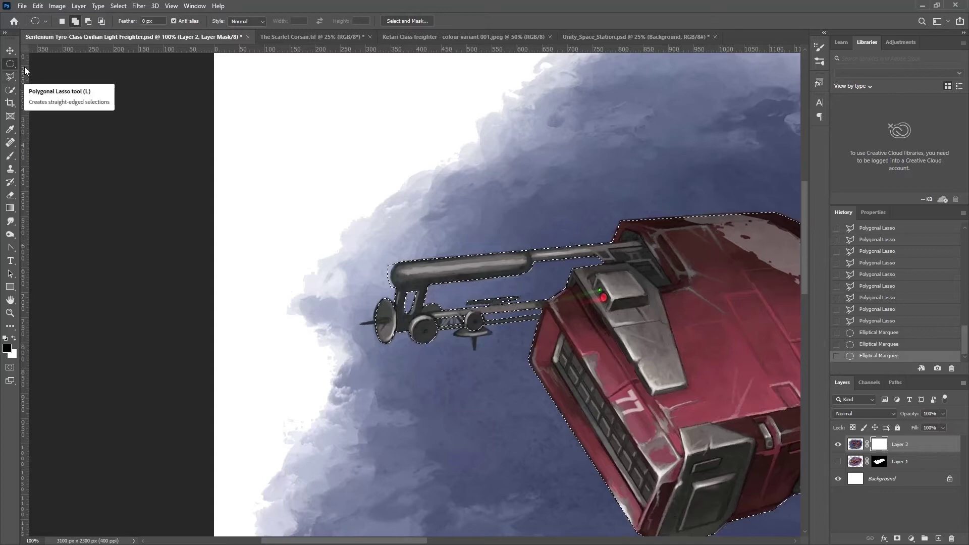
Refine the Corsair selection around the rotary gun, the rounded pipe end and the curved rear hull
left_click(10, 77)
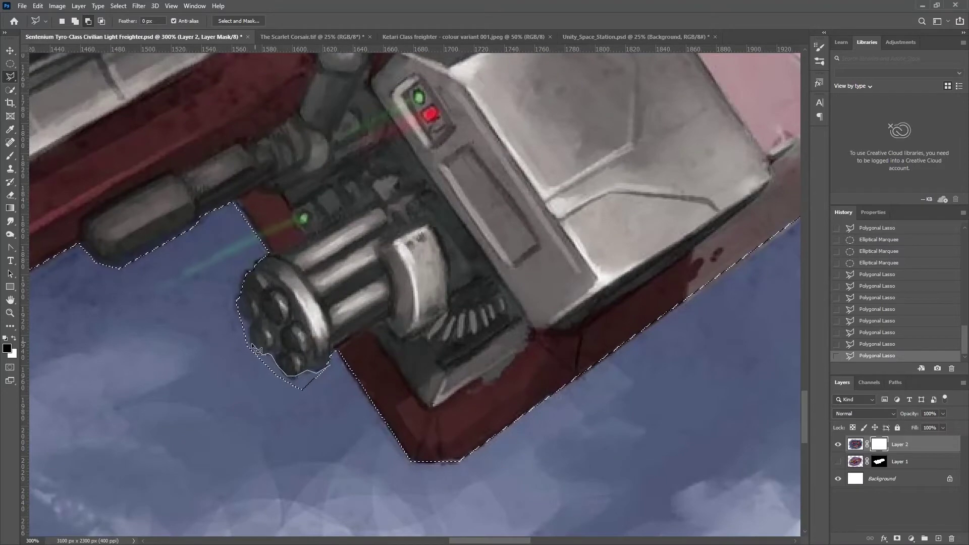
left_click_drag(577, 324, 486, 280)
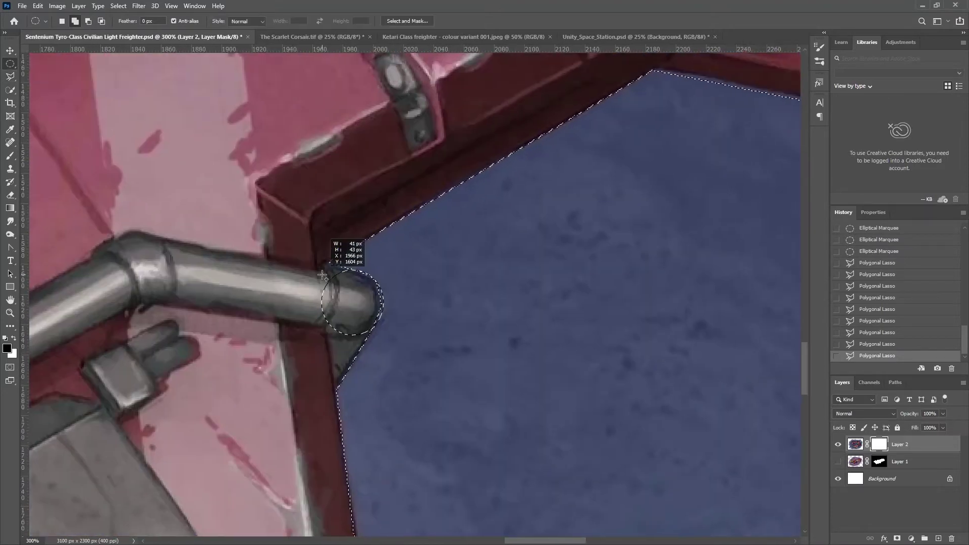
left_click_drag(322, 275, 320, 274)
left_click_drag(690, 134, 382, 303)
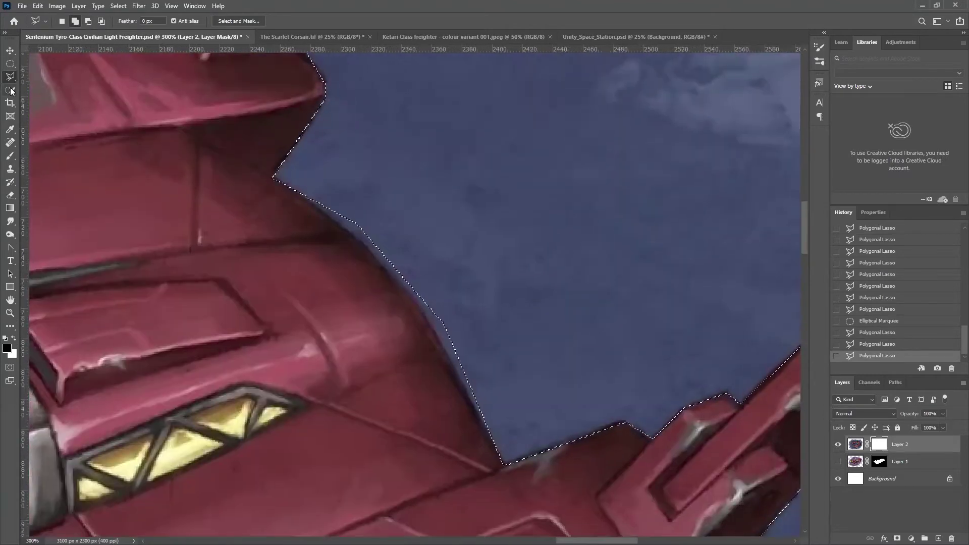
scroll(178, 121, "down", 5)
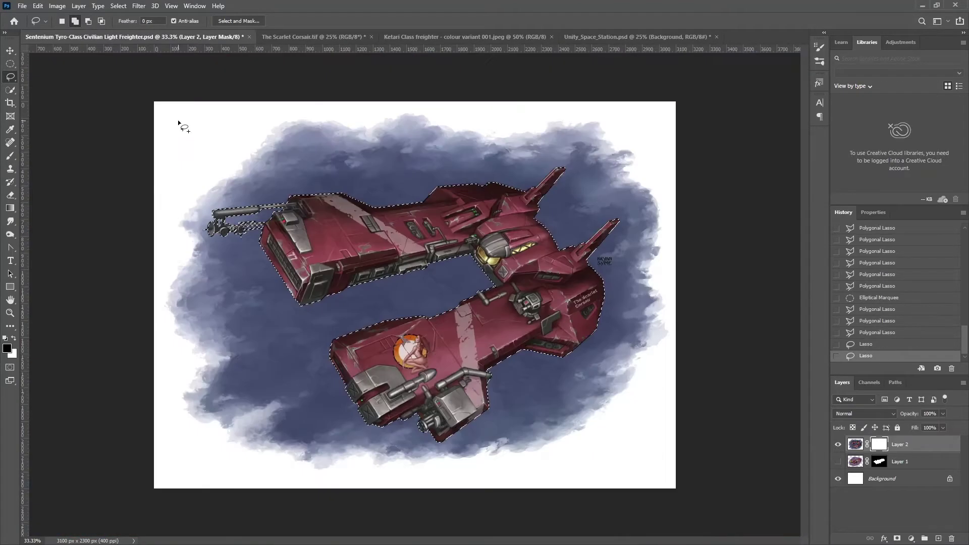
Paint the selected Corsair black on Layer 2's mask and invert the mask, and show Layer 1 in place of Layer 2
left_click(10, 156)
left_click_drag(275, 192, 270, 193)
key("ctrl+d")
key("ctrl+i")
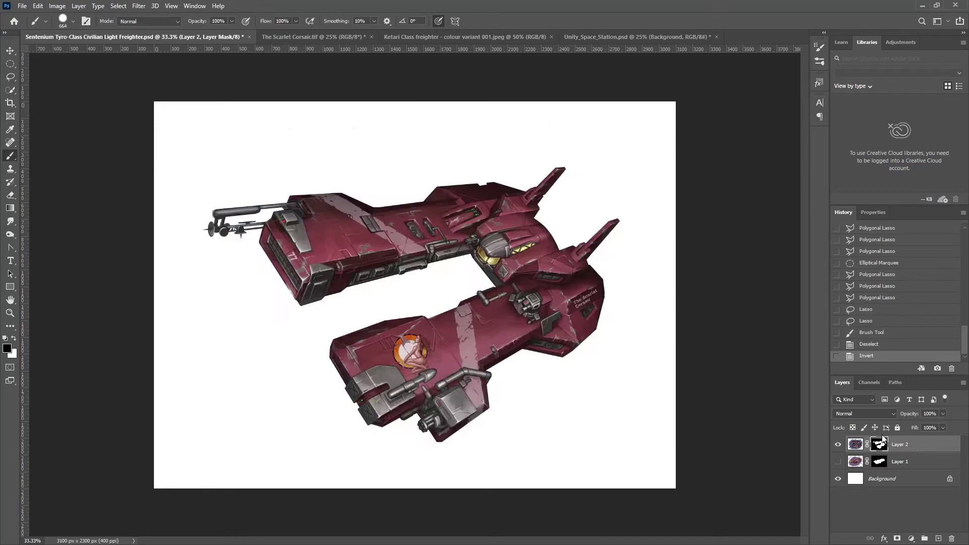
left_click(838, 444)
left_click(838, 462)
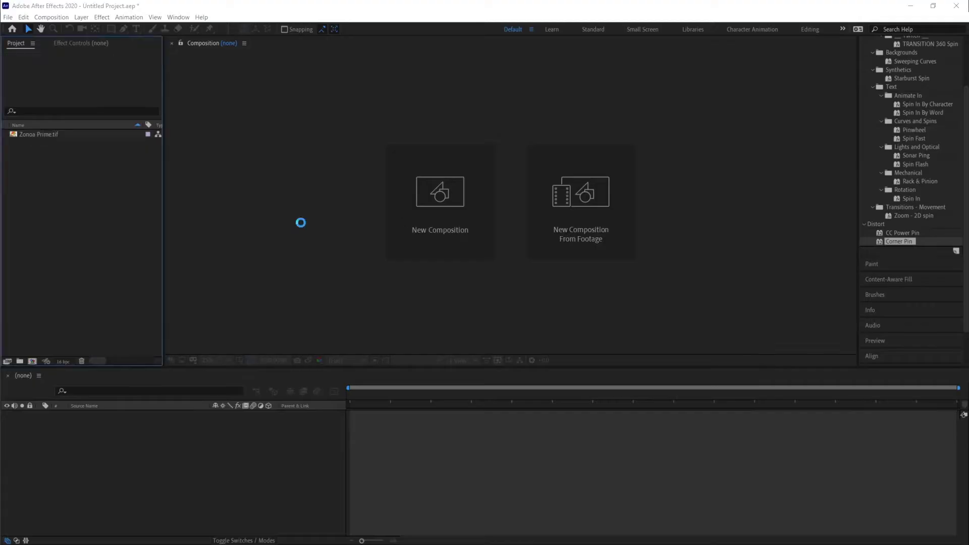
Switch to After Effects, create a composition containing Zonoa Prime.tif and scale the background to 32.5%
left_click(52, 16)
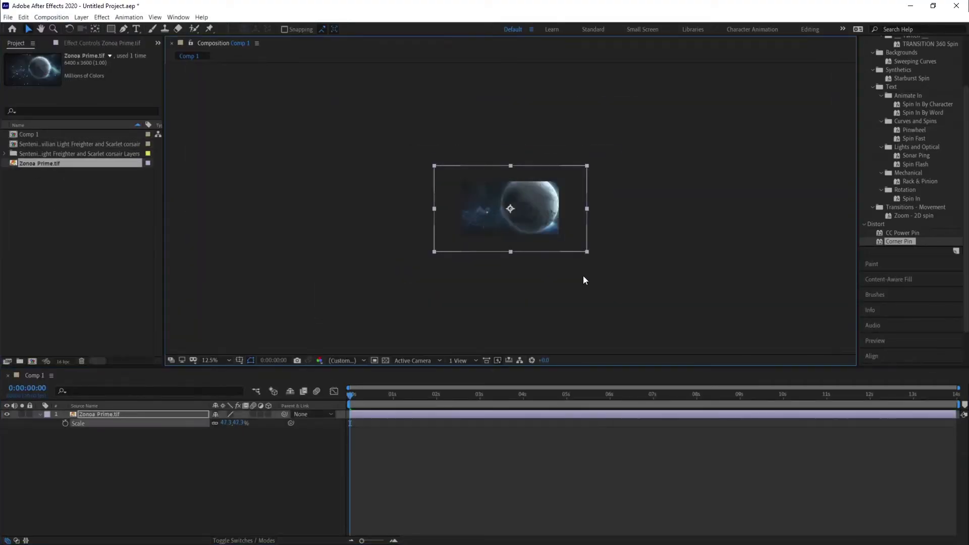
left_click_drag(583, 276, 578, 273)
left_click(268, 415)
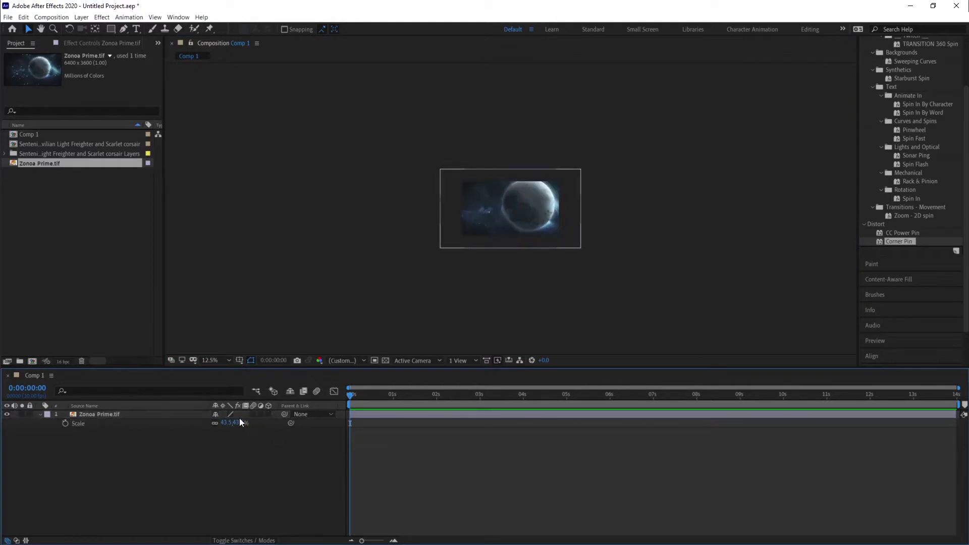
left_click_drag(226, 423, 222, 423)
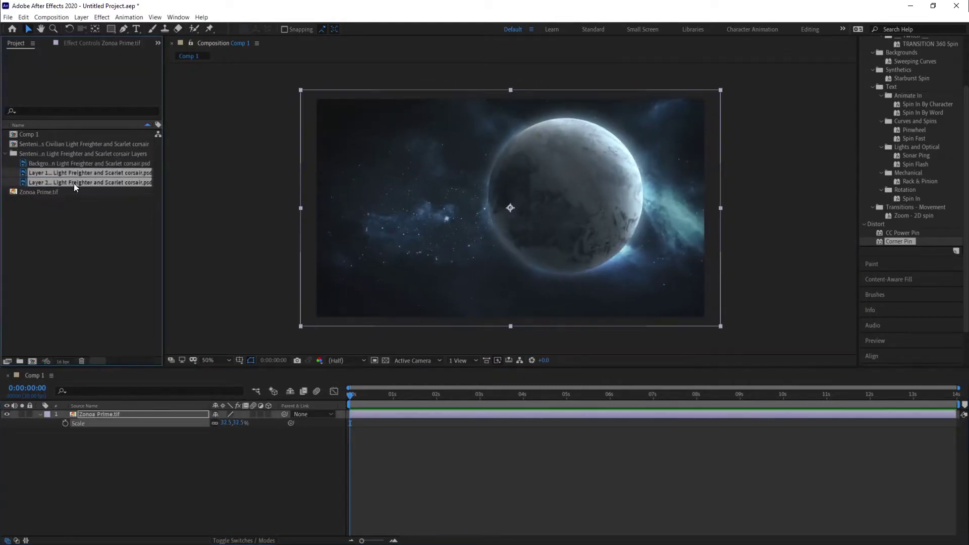
Add the PSD's Layer 1 and Layer 2 to the composition, scale the ships to 36% and make them 3D layers
left_click_drag(76, 184, 210, 385)
key("s")
left_click_drag(227, 423, 208, 423)
left_click(142, 431)
left_click(269, 432)
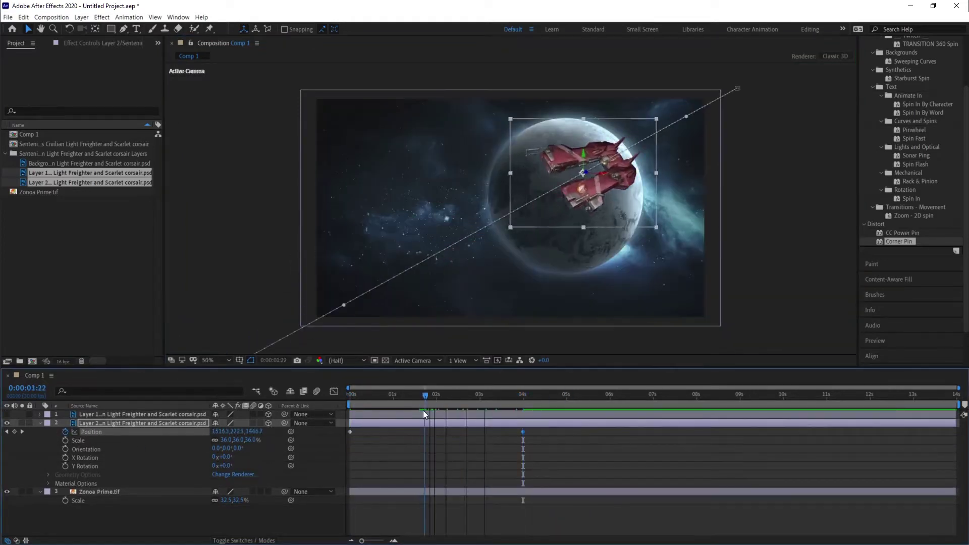
Place the Corsair's starting Position keyframe beyond the frame's upper-right corner, at about 4007, -1103, 3506, and preview the flight
left_click(402, 395)
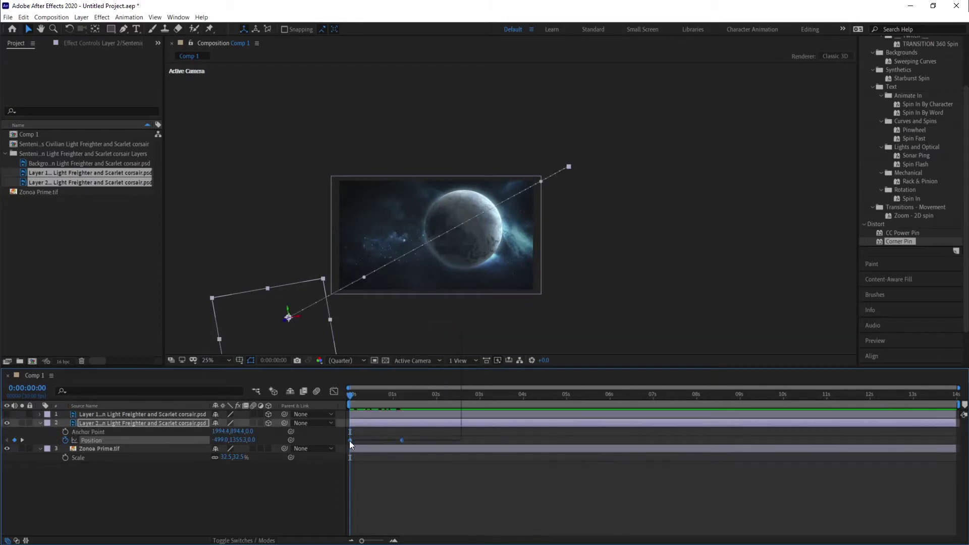
left_click_drag(350, 396, 390, 411)
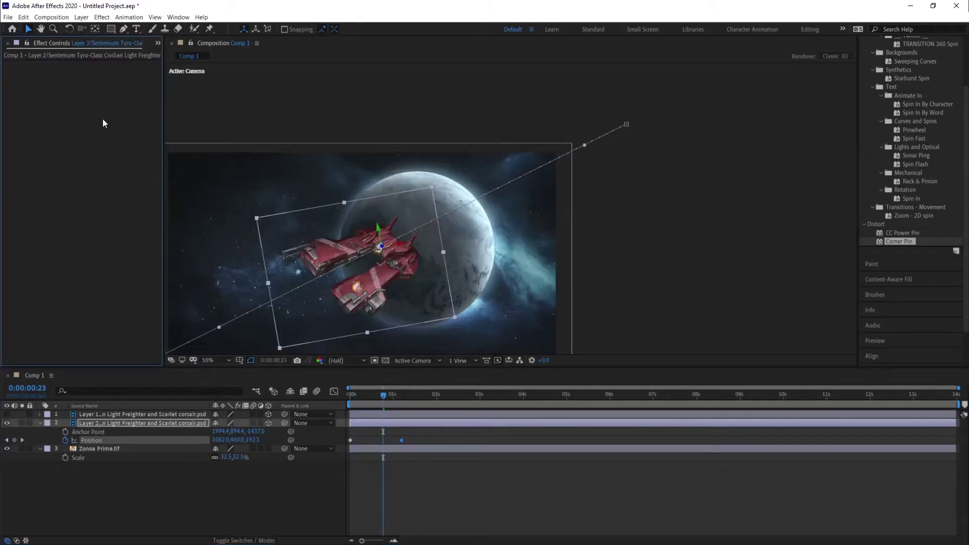
left_click(365, 396)
scroll(511, 208, "down", 2)
mouse_move(365, 397)
left_mouse_down()
mouse_move(383, 398)
mouse_move(348, 399)
left_mouse_up()
left_click_drag(257, 441, 268, 440)
left_click_drag(558, 171, 571, 160)
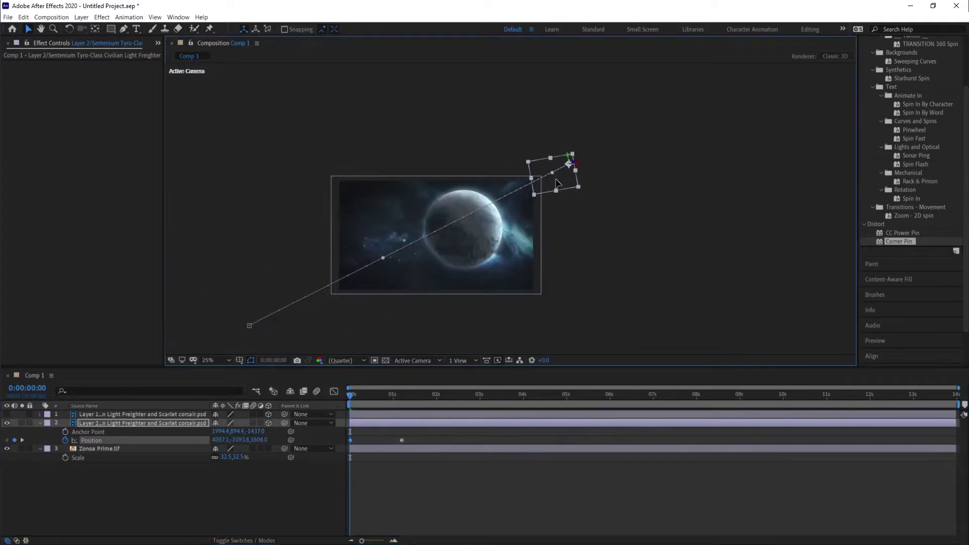
key("space")
key("period")
key("k")
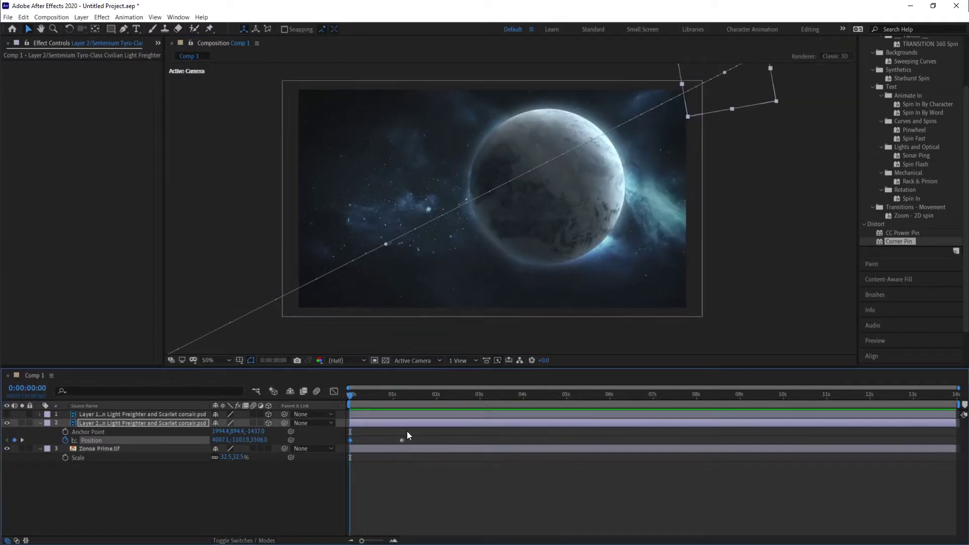
Set Layer 2's X Rotation to -10° and start keyframing it at 0:00:00:22
key("p")
key("shift+r")
key("space")
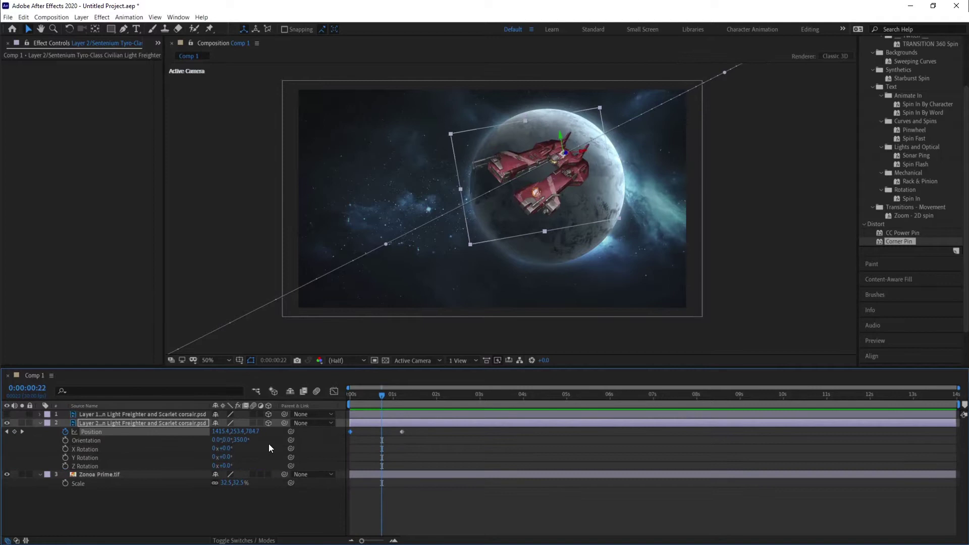
key("s")
mouse_move(227, 432)
left_mouse_down()
mouse_move(249, 431)
mouse_move(222, 441)
left_mouse_up()
key("r")
key("ctrl+z")
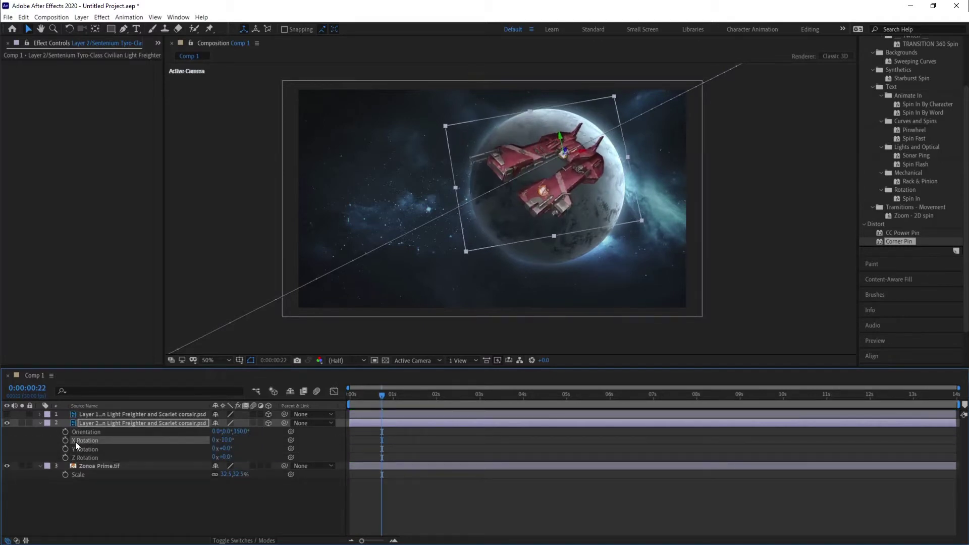
left_click(65, 441)
Add a second X Rotation keyframe to the Corsair and stretch its animation to span 0 to 4 seconds
left_click_drag(382, 395, 404, 396)
key("u")
left_click_drag(382, 441, 411, 445)
left_click_drag(403, 441, 523, 441)
Distort the Corsair's lower-left Corner Pin point at 0:00:02:19 and shift the ending corner keyframes to 4 seconds
left_click_drag(350, 395, 463, 396)
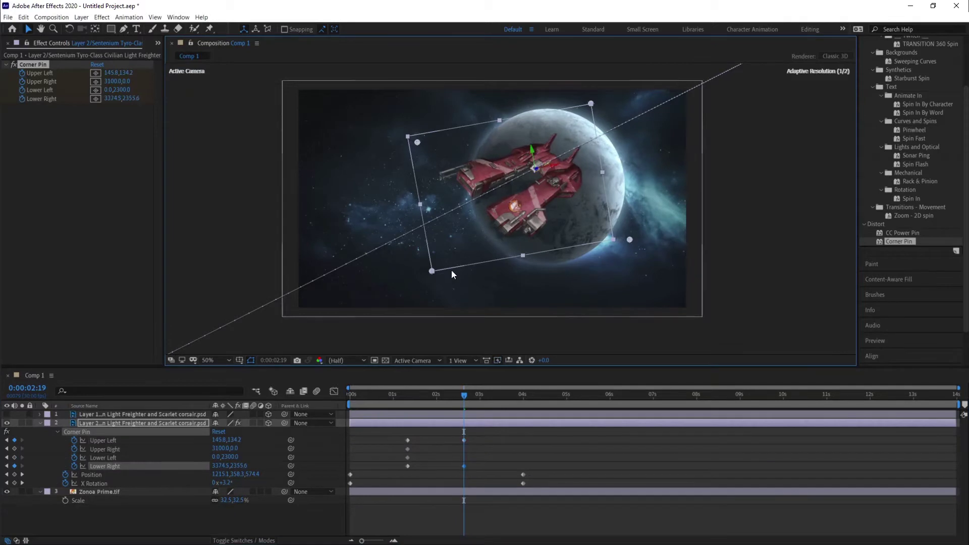
left_click_drag(451, 270, 432, 292)
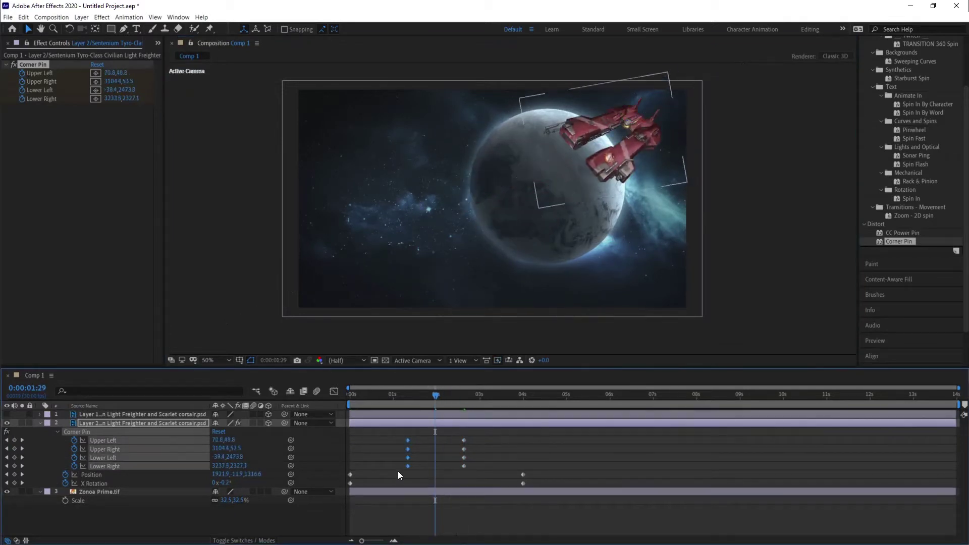
left_click_drag(464, 465, 523, 465)
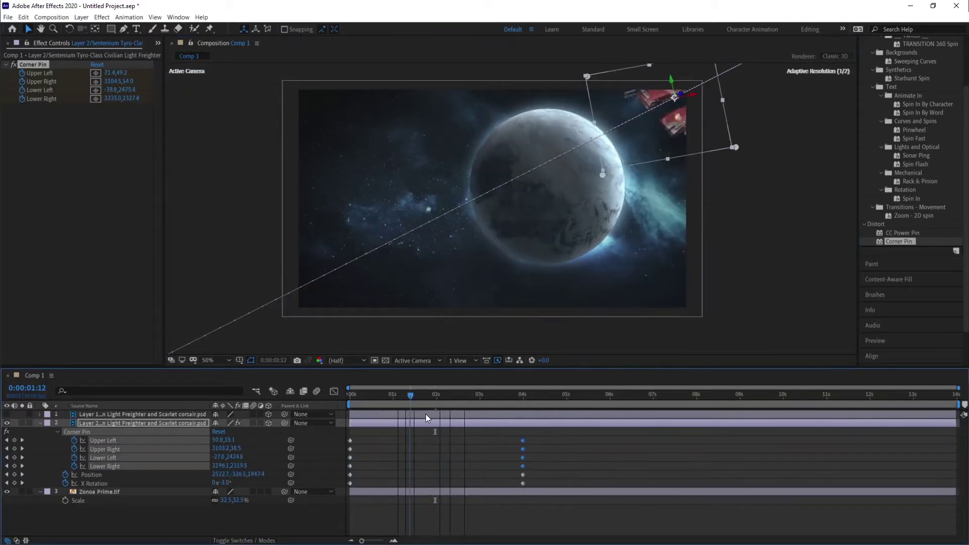
Bend the Corsair's motion path at both Position keyframes and scrub through the flight to check it
mouse_move(410, 394)
left_mouse_down()
mouse_move(386, 393)
mouse_move(484, 386)
mouse_move(415, 390)
mouse_move(402, 407)
left_mouse_up()
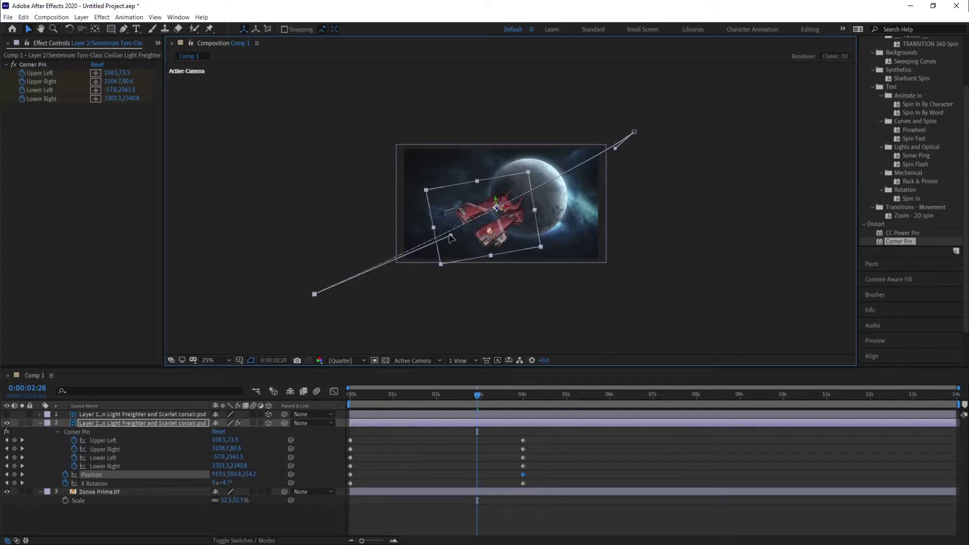
left_click_drag(473, 395, 494, 399)
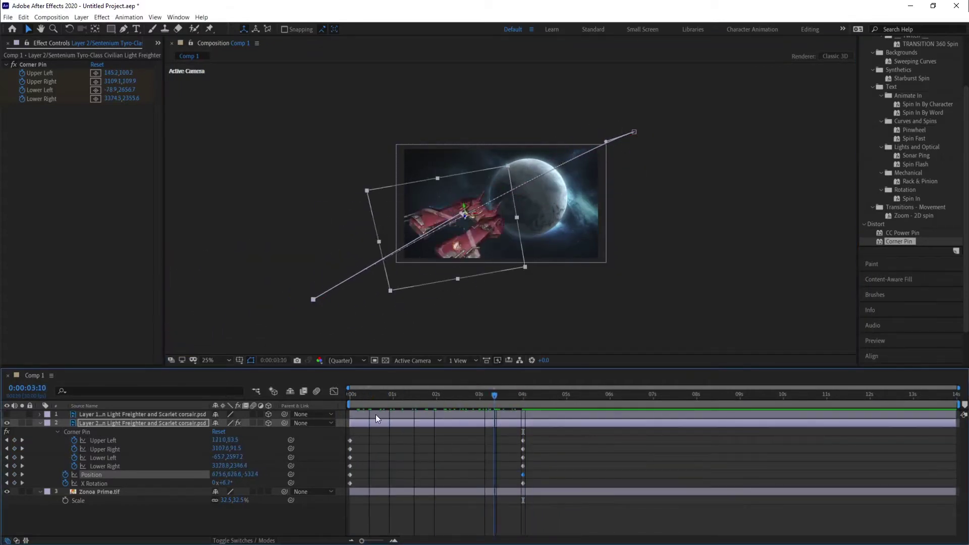
left_click_drag(376, 414, 362, 394)
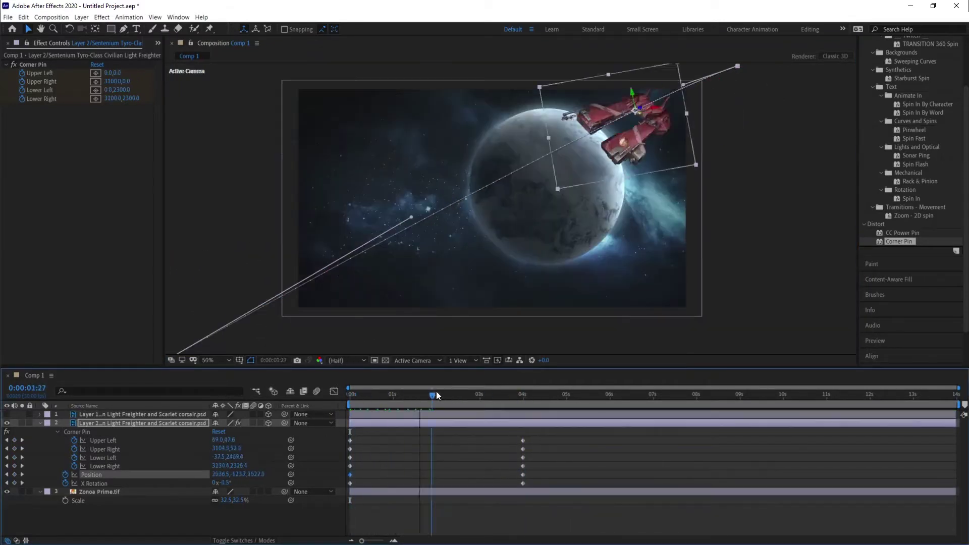
left_click_drag(436, 391, 478, 400)
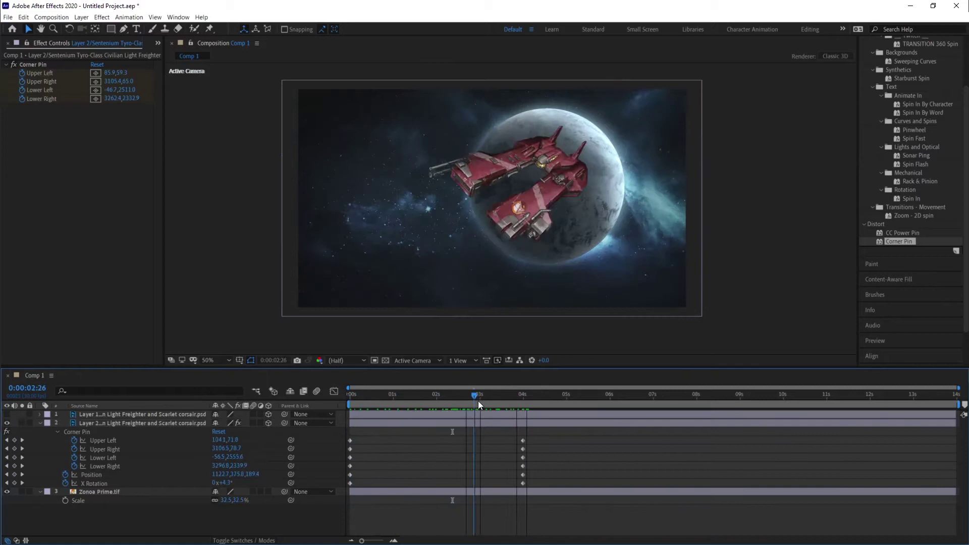
Reshape the Corsair's four Corner Pin points at 0:00:02:24, with Upper Right about 3053, -4 and Lower Right about 3438, 2272
left_click_drag(517, 459, 462, 465)
left_click_drag(403, 129, 404, 126)
left_click_drag(596, 96, 592, 91)
left_click_drag(635, 239, 639, 234)
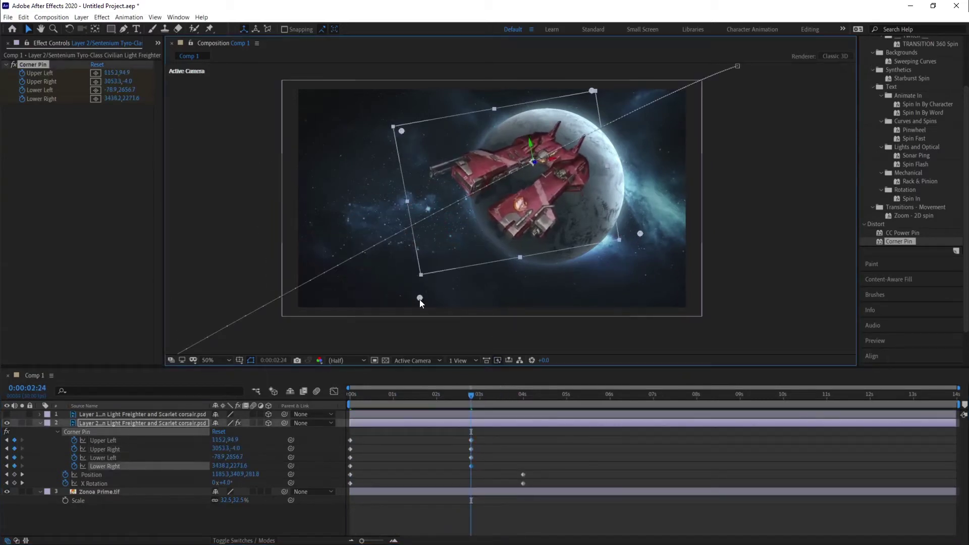
left_click_drag(419, 295, 405, 303)
left_click_drag(403, 127, 406, 123)
left_click_drag(471, 394, 433, 394)
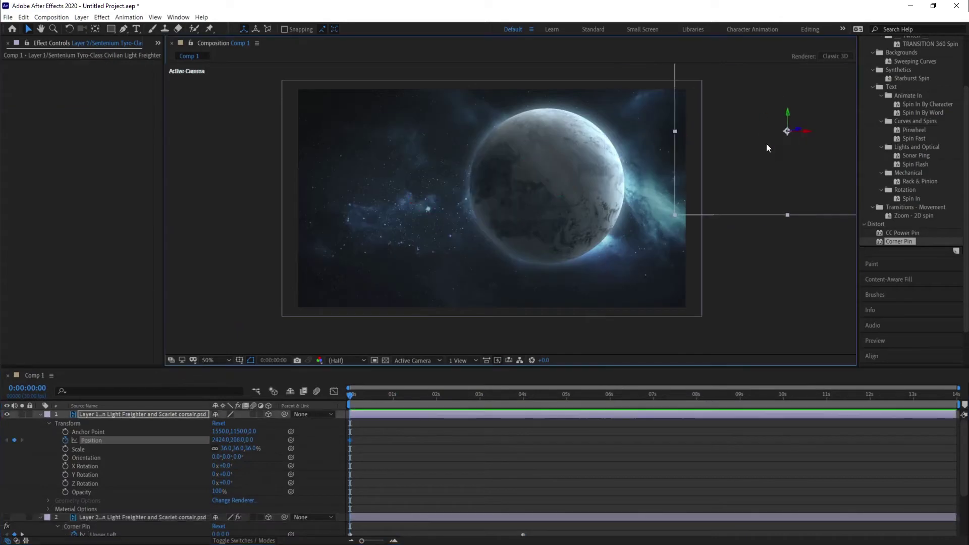
Animate Layer 1's Position from off-frame right at the start to off-frame left near 4 seconds, closer to the camera, scaled to 27%
left_click_drag(522, 395, 464, 395)
key("Home")
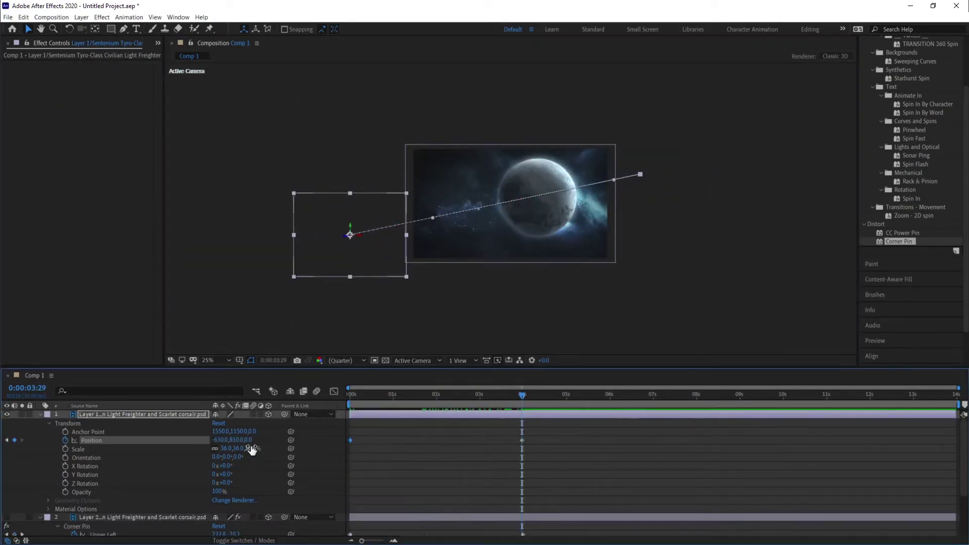
left_click_drag(255, 448, 253, 449)
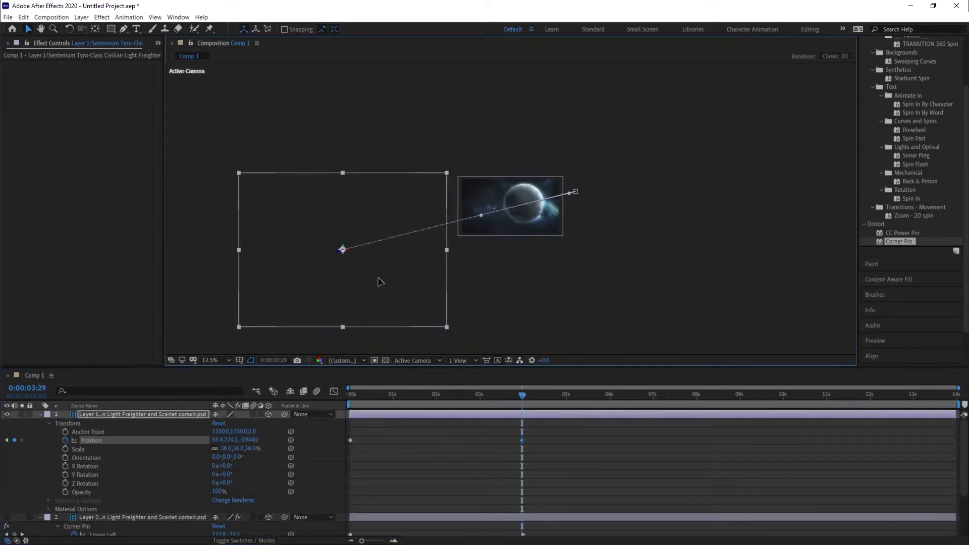
left_click_drag(522, 395, 487, 398)
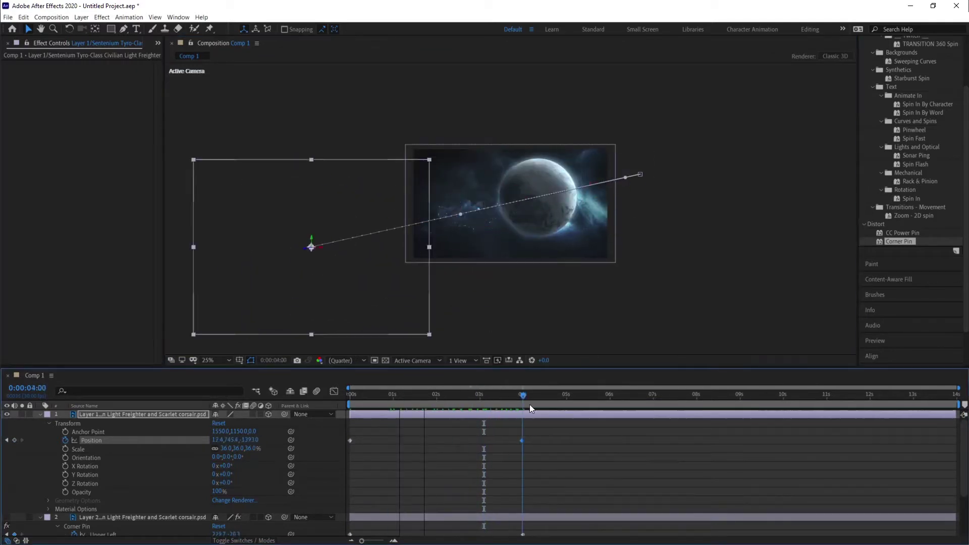
left_click_drag(529, 404, 447, 401)
left_click_drag(249, 447, 246, 448)
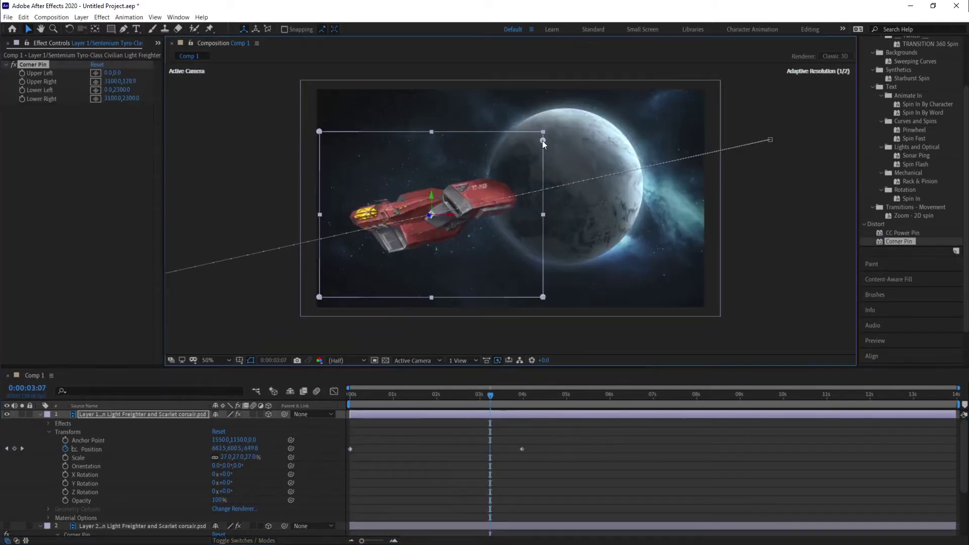
left_click_drag(542, 141, 523, 144)
left_click_drag(543, 297, 499, 246)
mouse_move(523, 145)
left_mouse_down()
mouse_move(510, 173)
mouse_move(518, 150)
left_mouse_up()
left_click_drag(499, 247, 500, 279)
mouse_move(505, 400)
left_mouse_down()
mouse_move(440, 405)
mouse_move(521, 402)
left_mouse_up()
key("ctrl+z")
key("ctrl+z")
key("ctrl+z")
key("ctrl+z")
Adjust Layer 1's end position and start keyframing all four Corner Pin points at the beginning of the composition
left_click_drag(273, 305, 319, 293)
left_click_drag(522, 399, 269, 391)
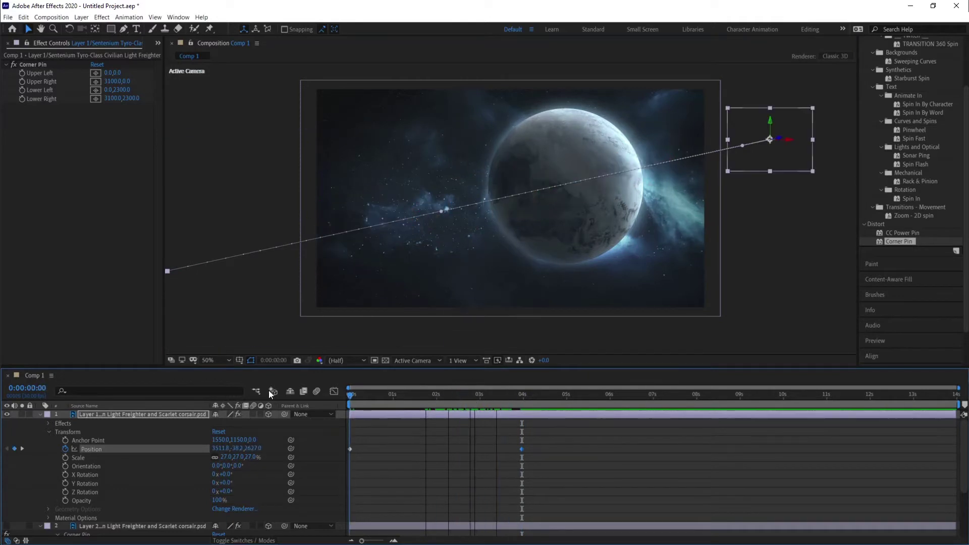
left_click(22, 73)
left_click(22, 82)
left_click(22, 90)
left_click(22, 99)
key("u")
Distort the freighter's perspective with Corner Pin around 3 seconds, with Upper Left about 7, -287 and Lower Left about -205, 2505
left_click_drag(350, 397, 471, 398)
left_click_drag(641, 121, 634, 129)
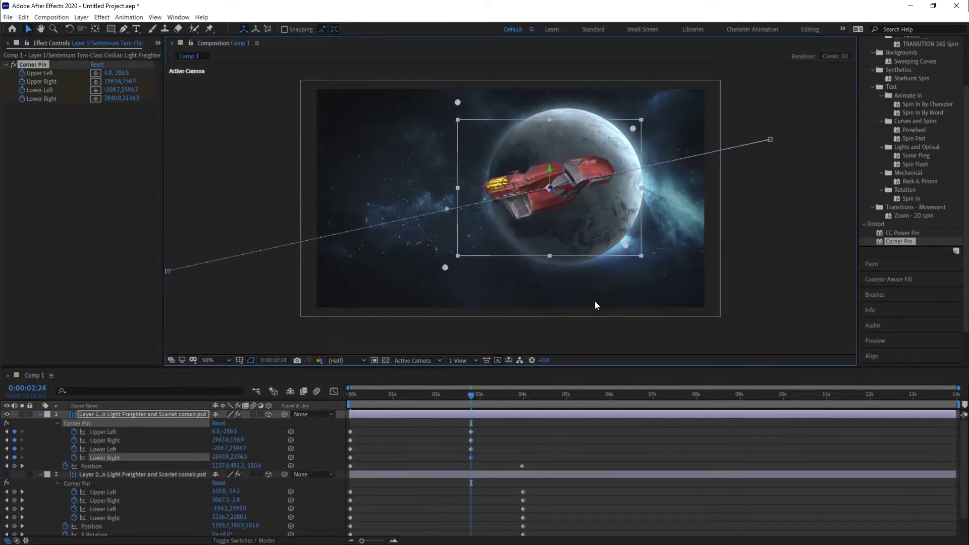
mouse_move(471, 399)
left_mouse_down()
mouse_move(506, 405)
mouse_move(489, 399)
left_mouse_up()
left_click_drag(569, 280, 574, 277)
left_click_drag(568, 135, 582, 129)
Move the freighter's ending Corner Pin keyframes to 4 seconds to match its last Position keyframe
left_click_drag(481, 467, 497, 427)
left_click_drag(489, 440, 522, 441)
left_click_drag(488, 396, 521, 404)
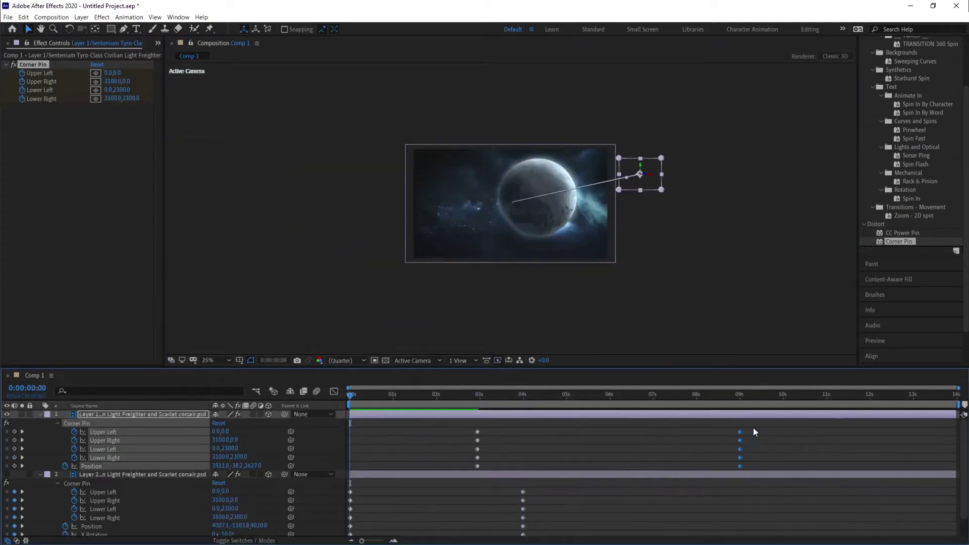
Retime the freighter's keyframes to 2 and about 8 seconds, bring Layer 1 above Layer 2 and push its starting Z position to 4000
left_click_drag(530, 466, 508, 466)
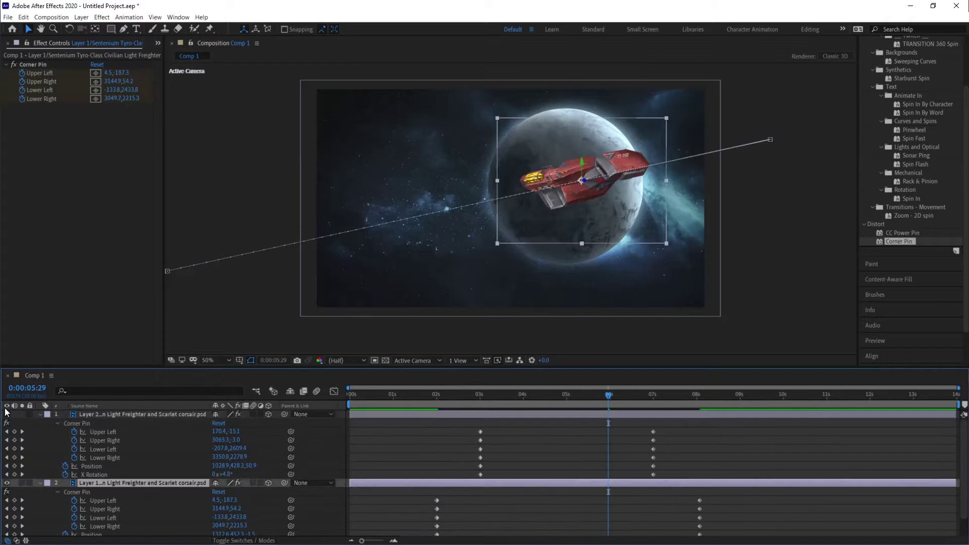
key("ctrl+]")
left_click_drag(607, 385, 479, 384)
left_click_drag(252, 466, 272, 466)
left_click_drag(480, 466, 437, 466)
left_click_drag(481, 397, 700, 433)
left_click(593, 398)
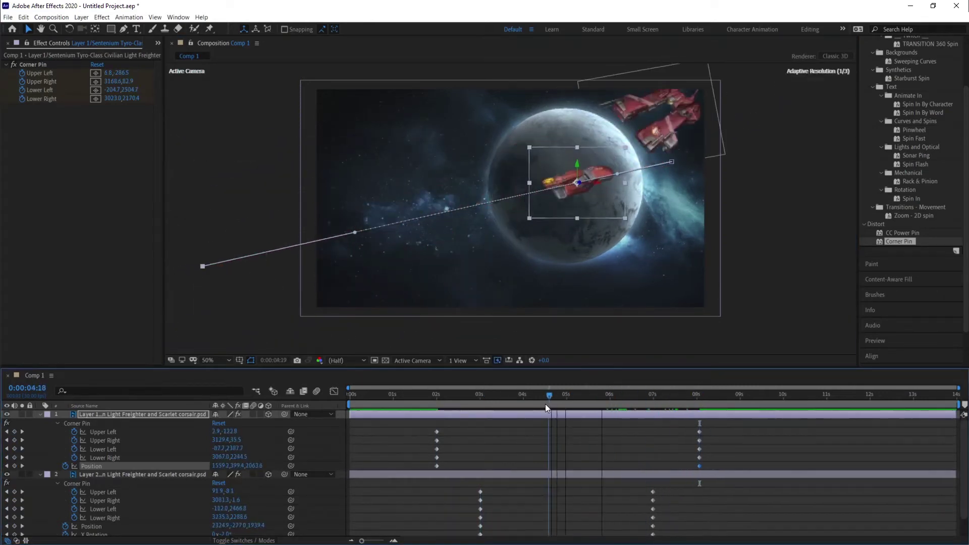
left_click_drag(545, 404, 341, 397)
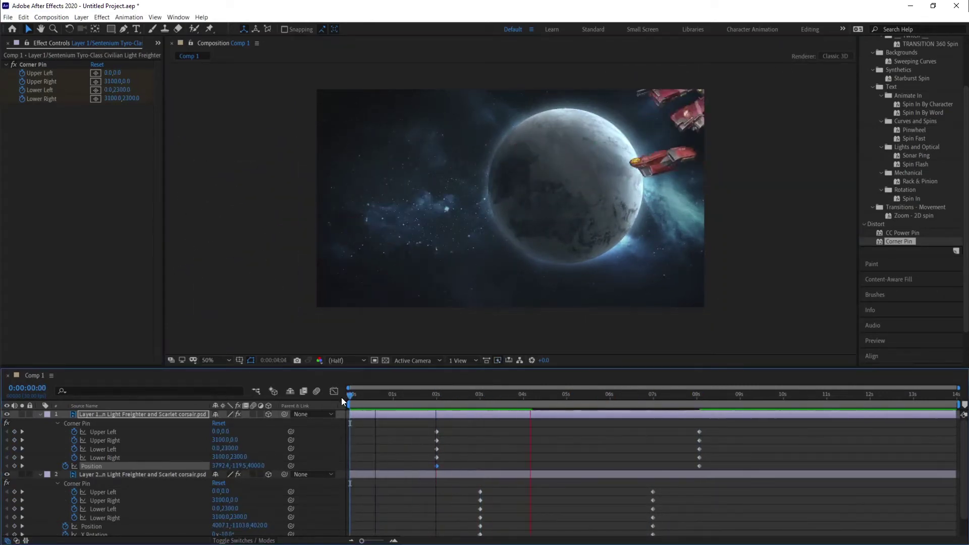
Delay the Corsair's starting keyframes to about 4.3 seconds and preview both ships flying together
key("space")
scroll(413, 425, "down", 1)
left_click_drag(468, 468, 492, 519)
left_click_drag(480, 489, 535, 489)
key("space")
left_click_drag(658, 395, 596, 397)
Raise the freighter's entire motion path by nudging both of its Position keyframes upward
scroll(510, 202, "down", 1)
left_click(91, 507)
scroll(121, 464, "up", 1)
left_click(92, 466)
key("shift+Up")
key("shift+Up")
key("shift+Up")
key("shift+Up")
key("shift+Up")
key("shift+Up")
scroll(509, 202, "up", 2)
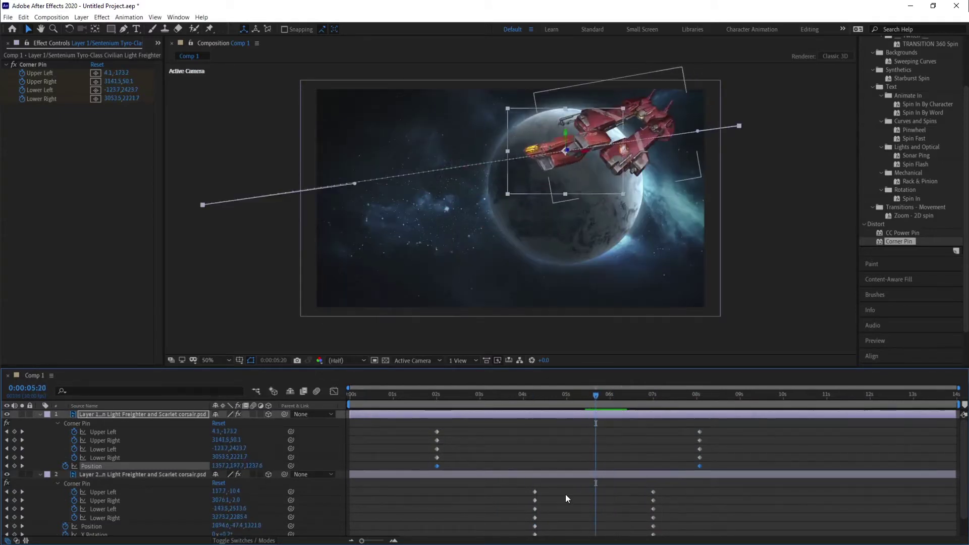
Shift the Corsair's starting keyframes slightly earlier, to about 4.1 seconds, and readjust the freighter's Position path
scroll(565, 499, "down", 1)
left_click_drag(547, 468, 524, 519)
left_click_drag(535, 489, 527, 489)
left_click_drag(595, 395, 551, 399)
scroll(510, 202, "down", 2)
scroll(121, 462, "up", 1)
left_click(100, 466)
scroll(354, 273, "up", 2)
left_click_drag(255, 282, 160, 296)
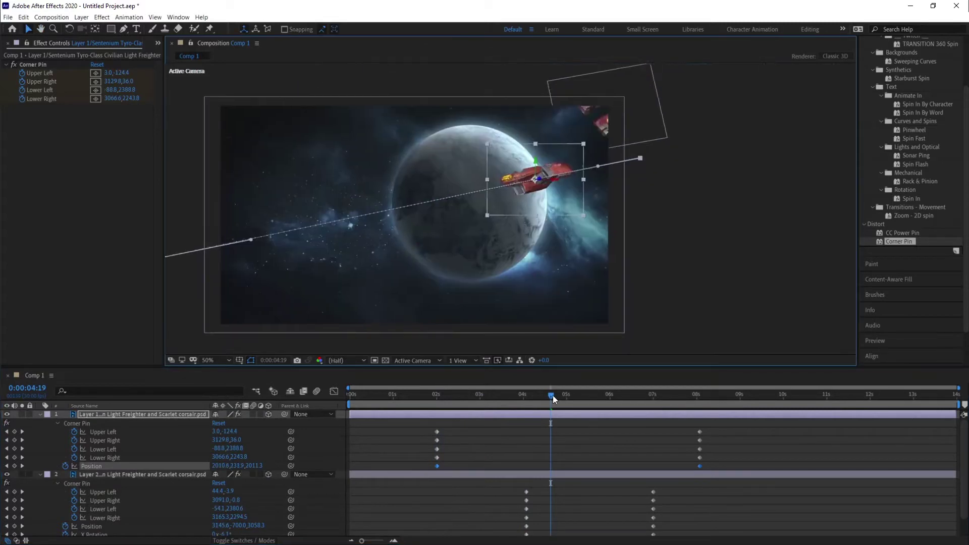
Scale Layer 2 to 29% and slightly reduce Layer 1's scale
left_click_drag(552, 396, 594, 397)
scroll(561, 485, "down", 1)
left_click_drag(514, 467, 521, 497)
left_click_drag(594, 396, 700, 405)
left_click(437, 446)
scroll(228, 434, "up", 1)
left_click(142, 473)
key("s")
scroll(505, 252, "down", 1)
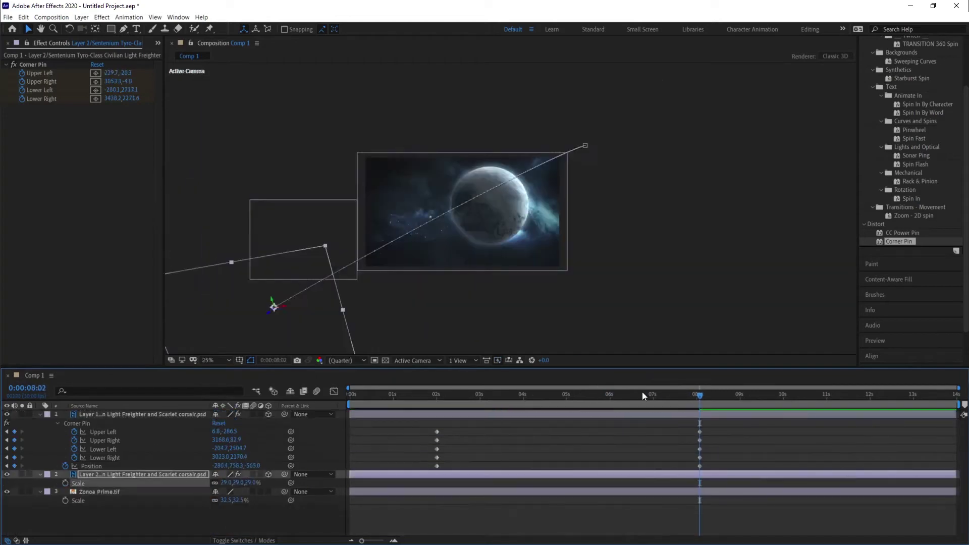
left_click(142, 415)
key("s")
left_click_drag(228, 426, 225, 425)
Extend the freighter's ending Corner Pin and Position keyframes to 9 seconds and preview the slower flight
left_click_drag(699, 395, 486, 405)
key("u")
mouse_move(722, 428)
left_mouse_down()
mouse_move(689, 468)
mouse_move(740, 433)
left_mouse_up()
key("k")
key("space")
left_click_drag(740, 396, 541, 421)
key("space")
Move all of the Corsair's keyframes to run from about 6.8 to 9.9 seconds and preview the animation from the start
left_click(394, 520)
left_click(550, 474)
key("u")
left_click_drag(679, 467, 508, 520)
left_click_drag(518, 472, 645, 473)
left_click_drag(541, 396, 307, 439)
key("space")
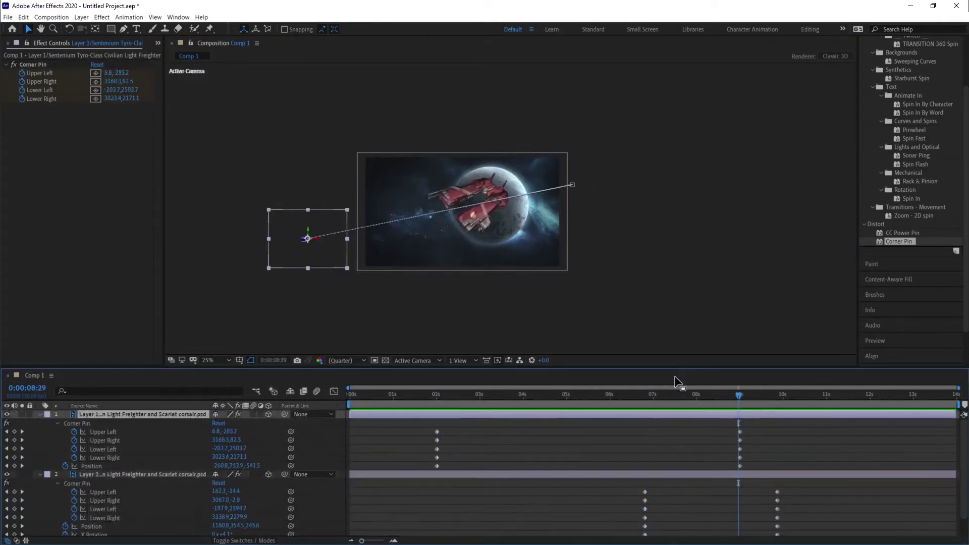
scroll(357, 272, "up", 1)
left_click_drag(725, 394, 807, 419)
left_click(350, 394)
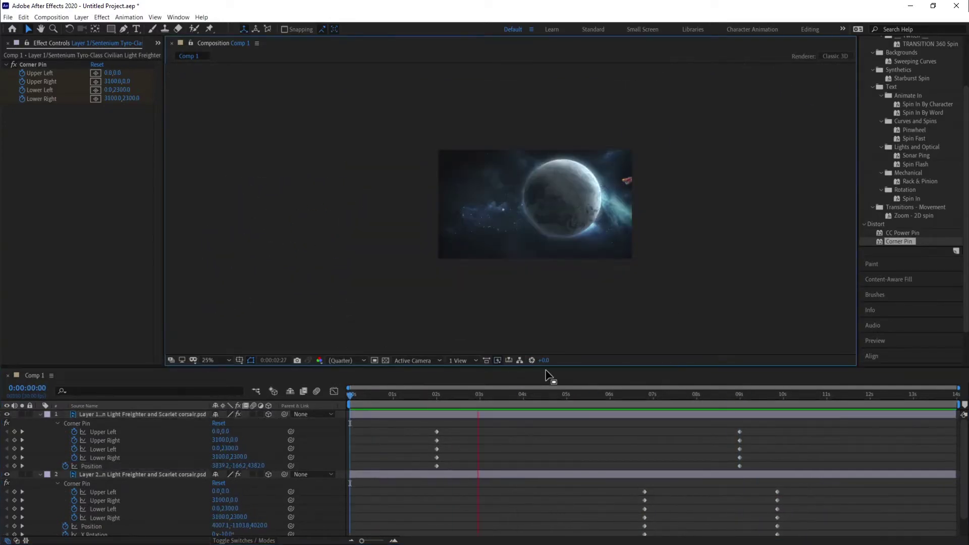
key("space")
scroll(585, 292, "up", 1)
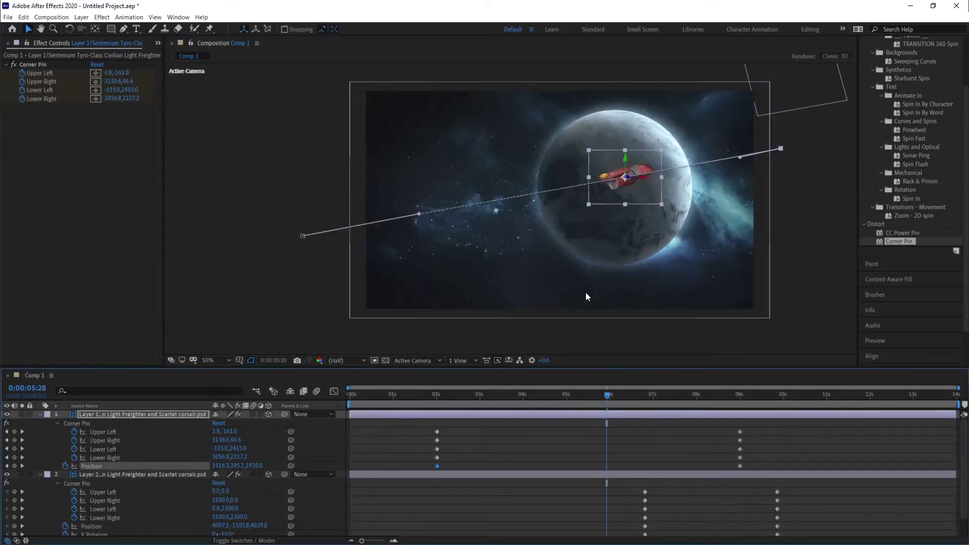
Tilt the freighter by setting Layer 1's Z orientation to 356°
left_click(692, 400)
key("r")
left_click_drag(692, 400, 789, 452)
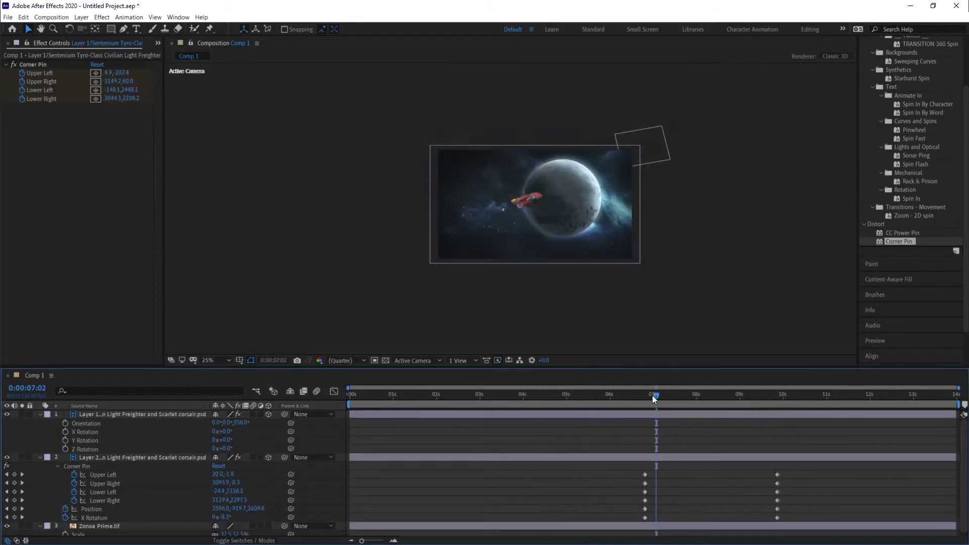
left_click(759, 415)
left_click_drag(654, 396, 741, 404)
key("u")
Reposition the freighter's 9-second Position keyframe lower and just beyond the frame's left edge, adjust its depth and preview the path
left_click_drag(464, 214, 413, 223)
scroll(815, 286, "up", 1)
mouse_move(741, 395)
left_mouse_down()
mouse_move(513, 395)
mouse_move(742, 398)
left_mouse_up()
left_click(815, 286)
left_click_drag(260, 466, 249, 467)
left_click_drag(740, 395, 609, 399)
left_click_drag(288, 240, 327, 274)
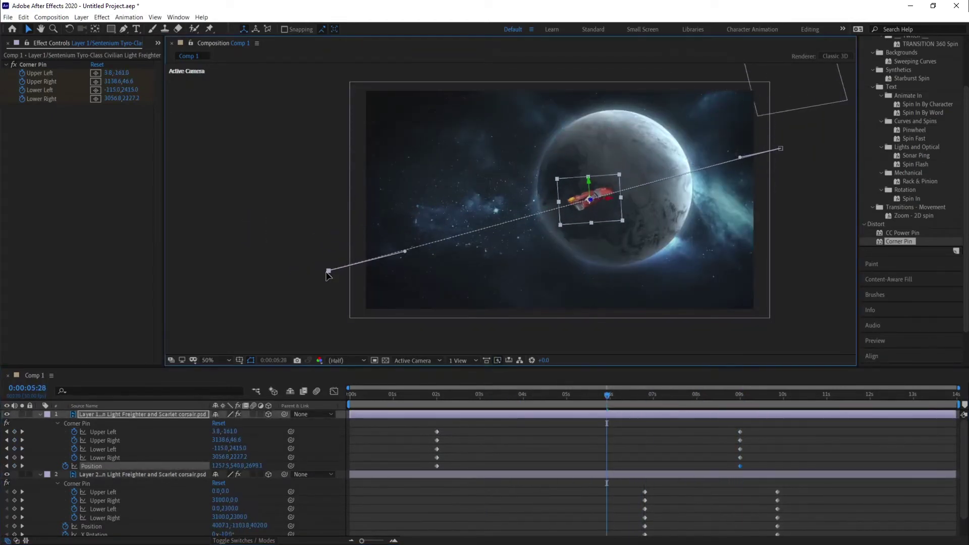
left_click_drag(609, 395, 423, 396)
key("space")
key("space")
left_click_drag(759, 428, 426, 460)
key("Delete")
left_click(440, 396)
key("ctrl+z")
key("ctrl+z")
Overlay the Smoke_21 footage in Screen mode at 30% opacity and the Smoke_17 footage in Screen mode at 70% scale
left_click_drag(718, 396, 477, 396)
left_click(14, 65)
left_click(814, 286)
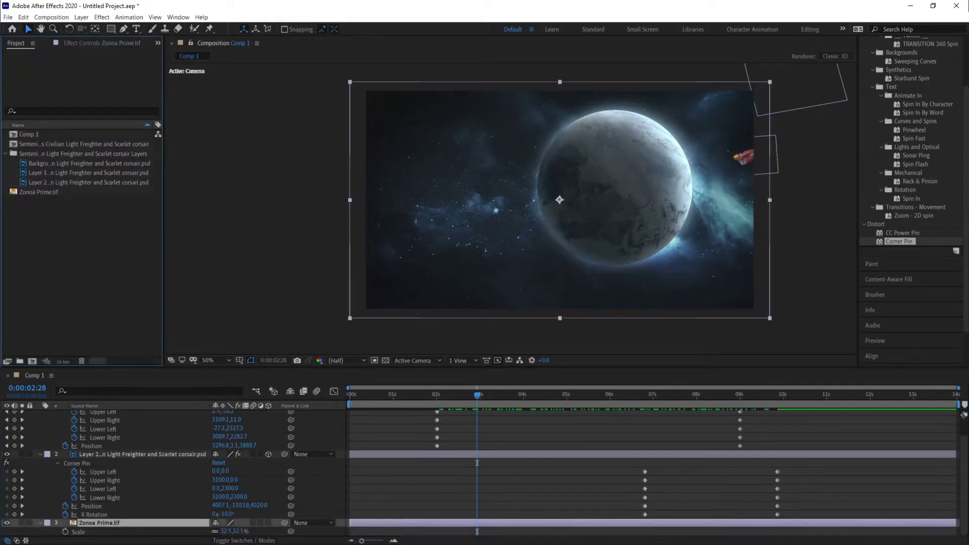
key("comma")
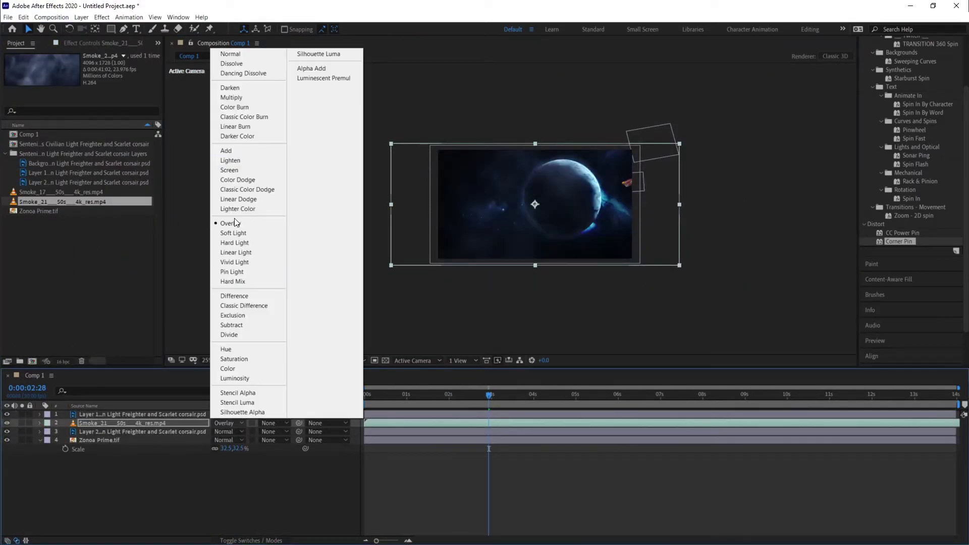
left_click(234, 218)
key("t")
left_click_drag(231, 436, 212, 436)
left_click(506, 394)
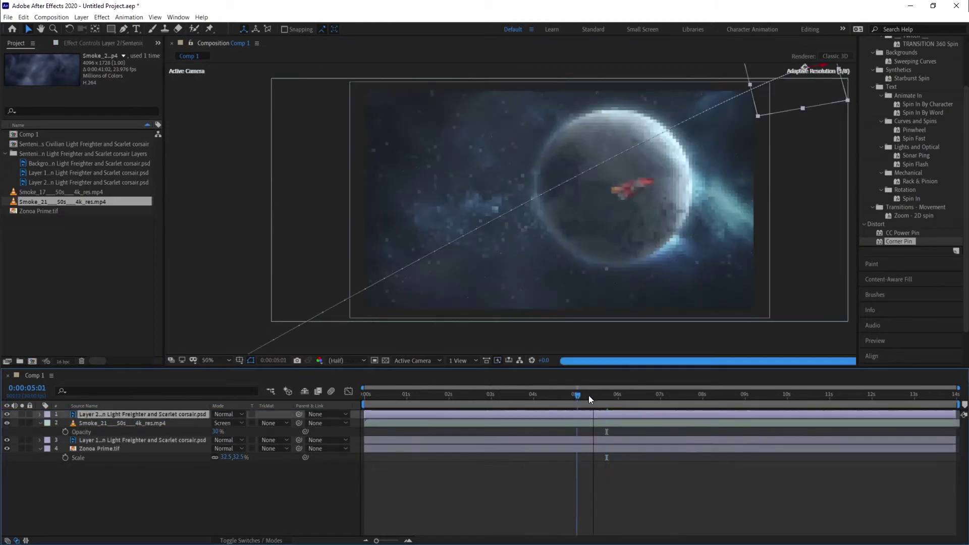
left_click_drag(588, 395, 715, 395)
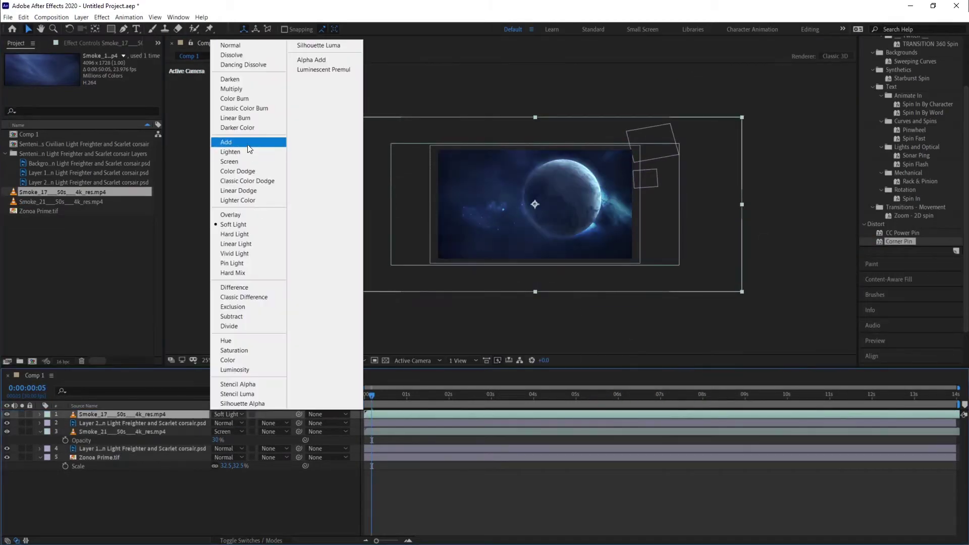
left_click(228, 145)
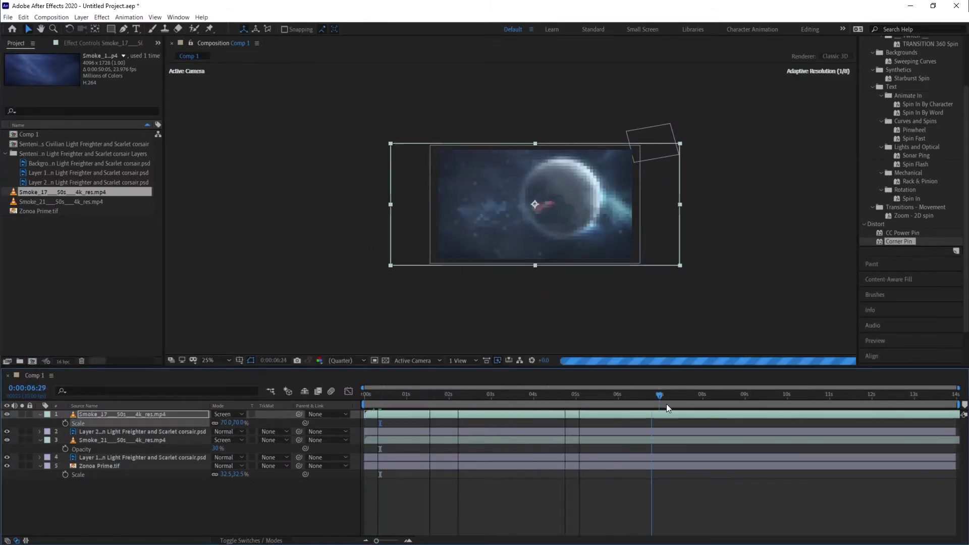
Apply Color Balance to Layer 1 (shadow blue 30, midtone red -20, midtone blue 10) and Layer 2 (shadow blue 50, midtone red and blue -10)
left_click(102, 458)
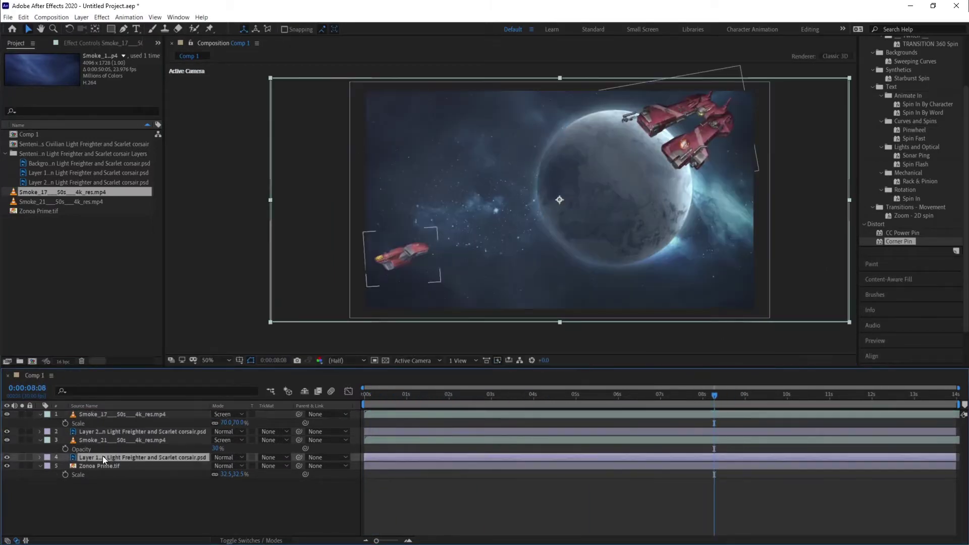
right_click(65, 97)
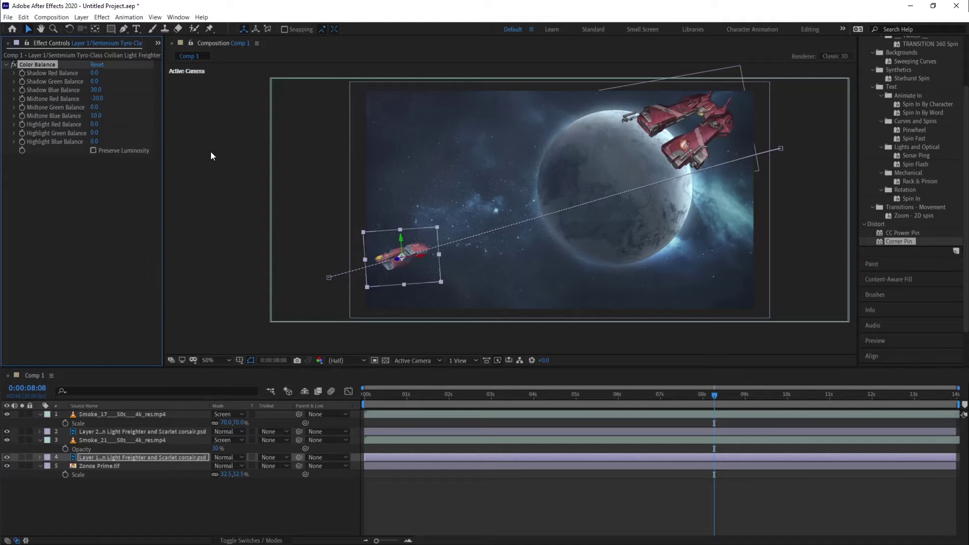
left_click(175, 415)
left_click(169, 432)
right_click(90, 148)
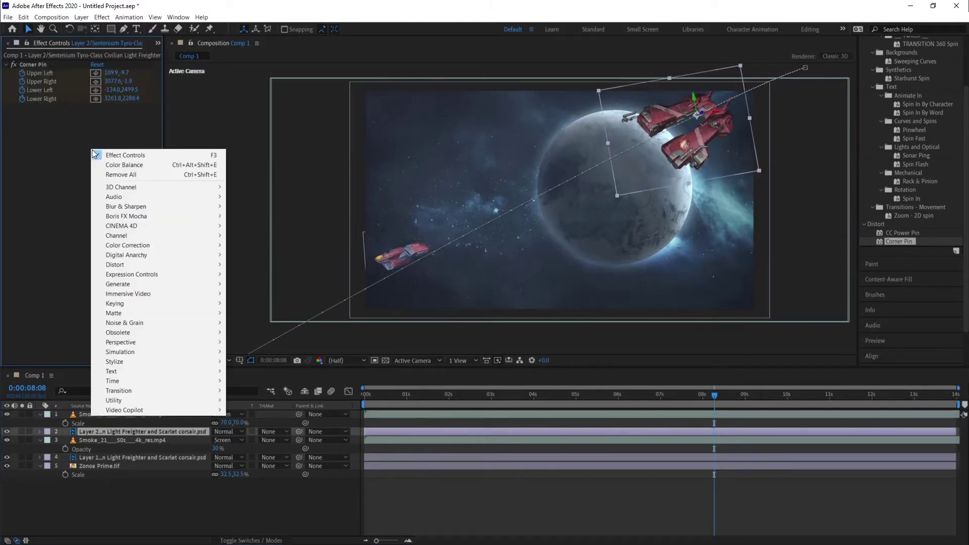
mouse_move(132, 246)
left_click(252, 336)
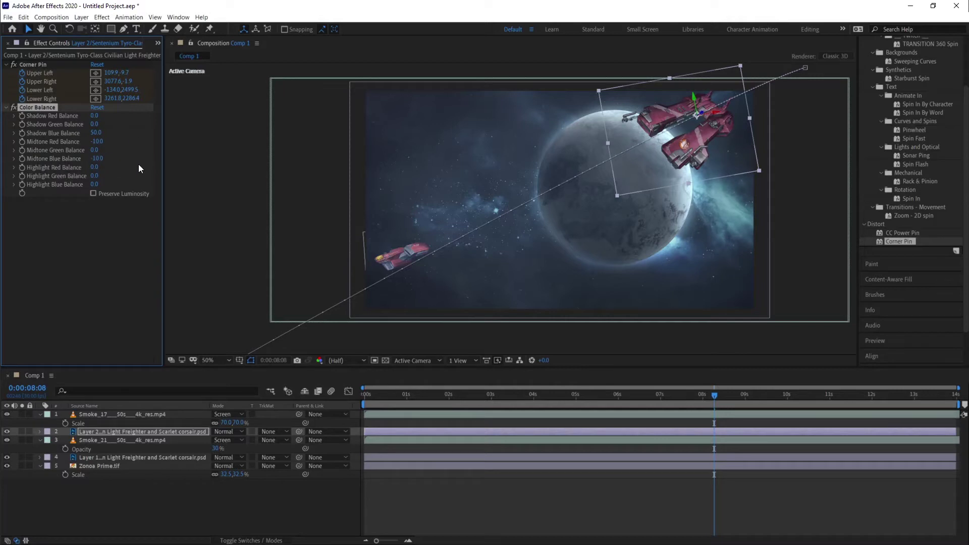
Duplicate the Smoke_21 layer and shift the copy to start at about 6 seconds and cover the end of the composition
mouse_move(714, 396)
left_mouse_down()
mouse_move(690, 401)
mouse_move(740, 392)
mouse_move(635, 396)
mouse_move(702, 396)
left_mouse_up()
left_click(194, 440)
key("ctrl+d")
left_click_drag(672, 440, 899, 450)
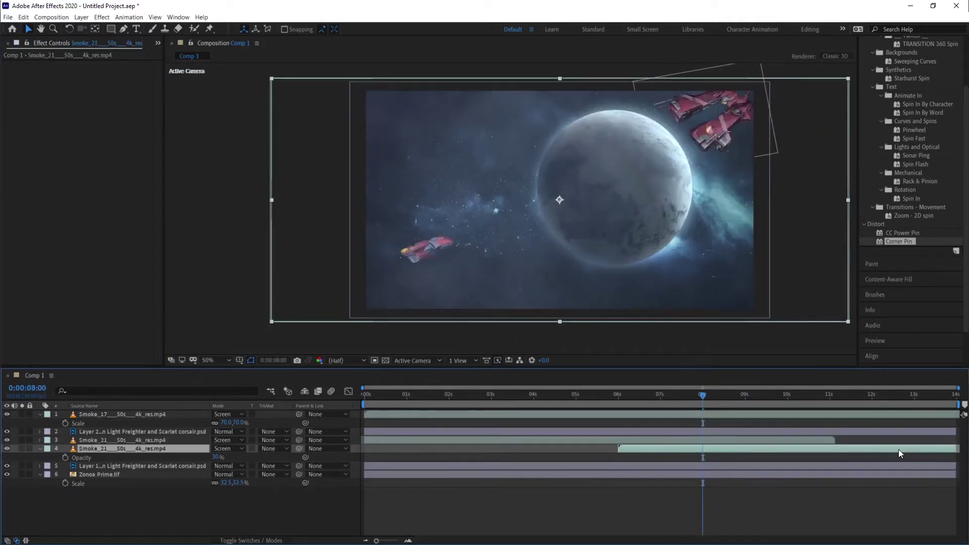
left_click_drag(702, 396, 956, 396)
left_click_drag(376, 541, 393, 541)
left_click(428, 539)
left_click(373, 541)
left_click_drag(448, 396, 534, 396)
Duplicate the Smoke_17 layer and shift one copy to start at about 10 seconds
left_click(406, 414)
key("ctrl+d")
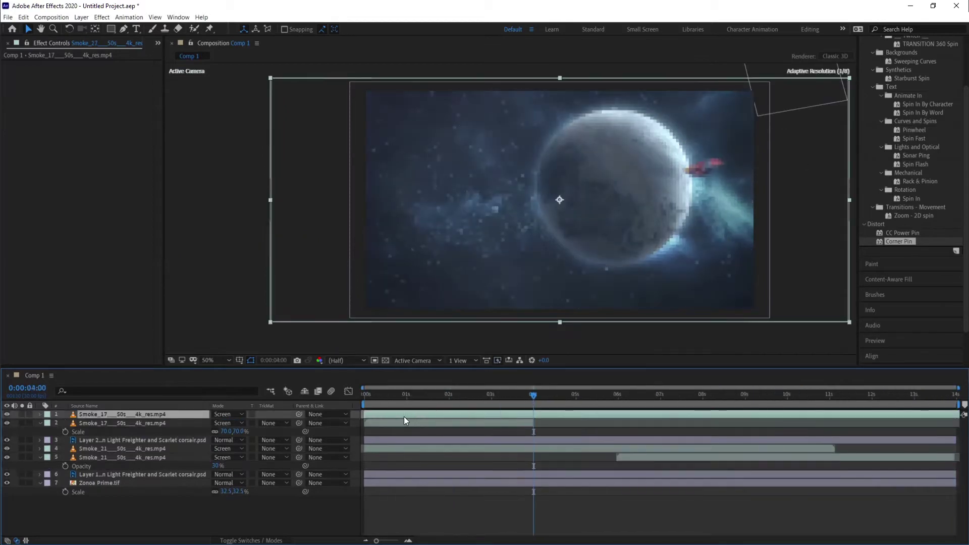
left_click_drag(405, 423, 828, 424)
Keyframe Opacity to crossfade the Smoke_21 clips between about 5.4 and 9.2 seconds and the Smoke_17 clips between about 9.6 and 13 seconds
left_click_drag(537, 395, 794, 409)
left_click(122, 449)
key("t")
left_click(65, 458)
left_click(65, 475)
left_click_drag(794, 396, 772, 404)
left_click(610, 414)
key("s")
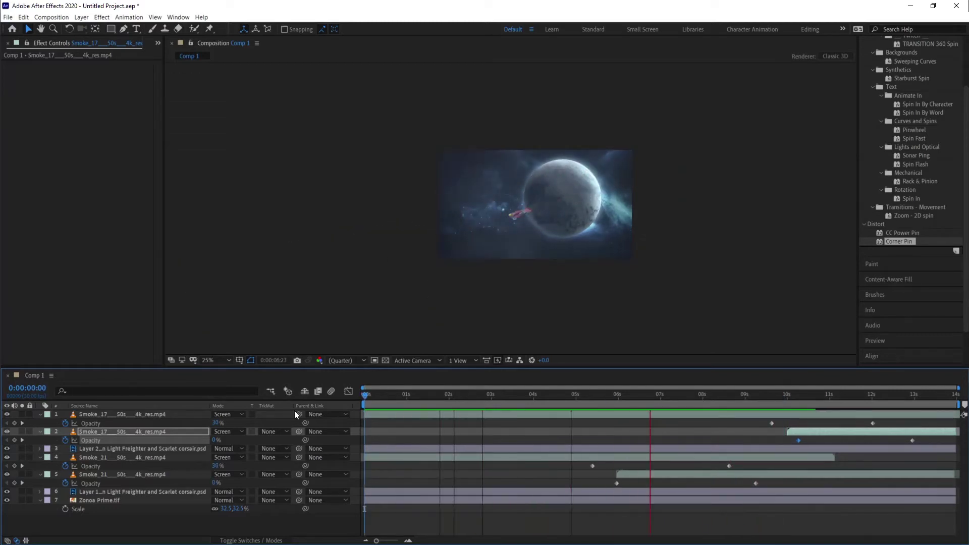
key("space")
left_click(364, 396)
Move the Corsair's ending Corner Pin, Position and X Rotation keyframes to about 9.4 seconds and preview the faster pass
left_click(575, 492)
left_click(583, 448)
key("u")
left_click_drag(747, 460, 768, 513)
key("space")
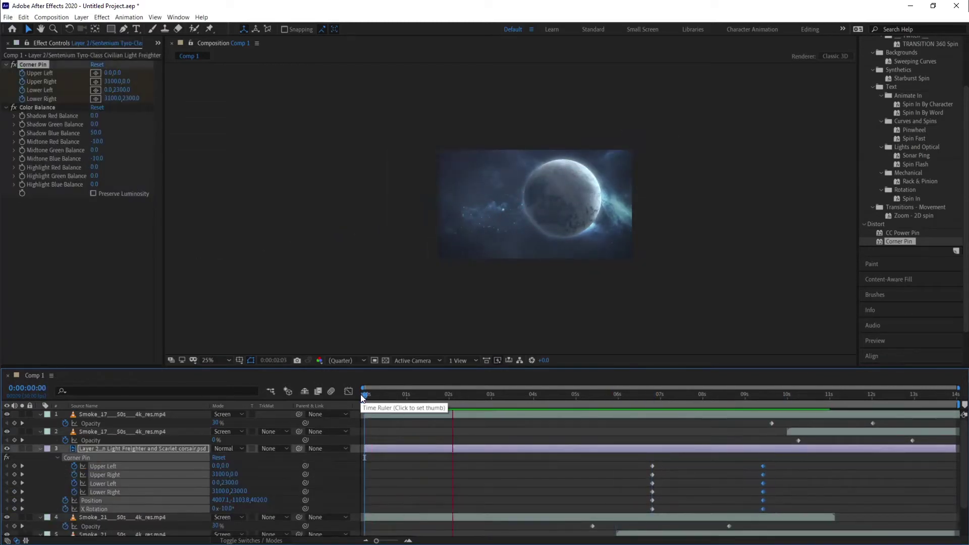
Bring the Corsair's last Position keyframe closer to the viewer, reposition it in the frame and inspect the flight
left_click_drag(360, 395, 764, 410)
left_click(357, 448)
left_click_drag(254, 500, 145, 501)
left_click_drag(379, 339, 438, 307)
left_click_drag(762, 397, 723, 419)
left_click(702, 434)
scroll(519, 207, "up", 2)
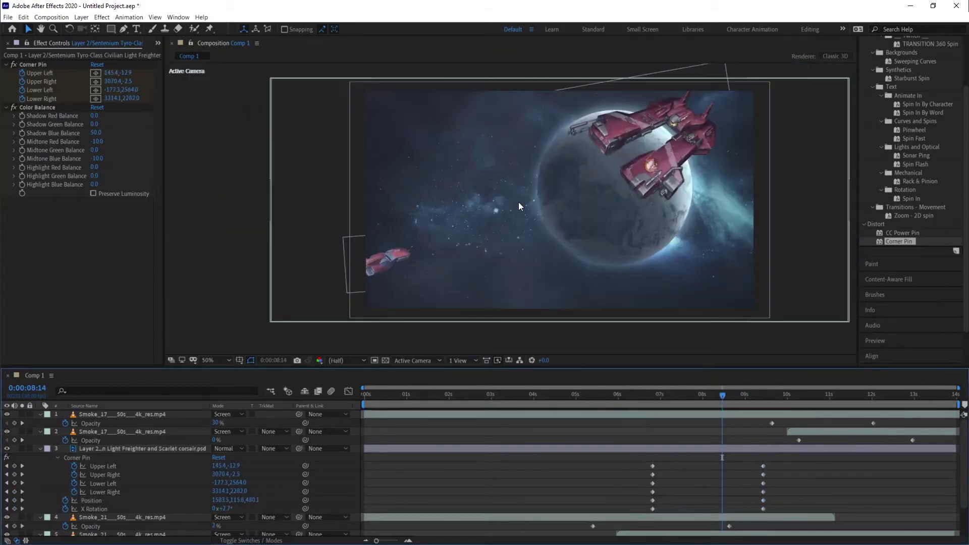
scroll(628, 157, "up", 2)
left_click_drag(628, 162, 534, 196)
scroll(534, 196, "down", 2)
scroll(484, 218, "down", 2)
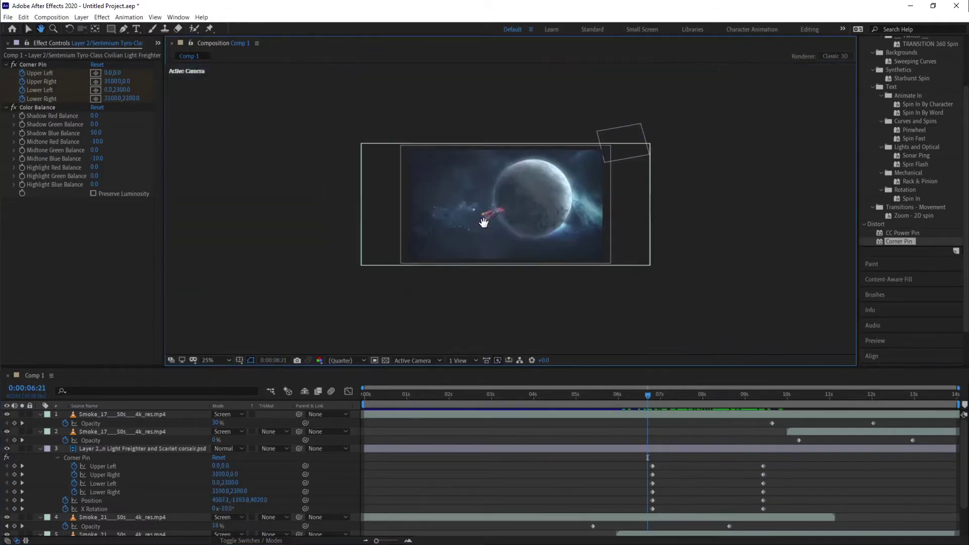
Make the Zonoa Prime background a 3D layer, set its Z position to 10000 and enlarge it
scroll(485, 259, "up", 1)
key("Home")
scroll(129, 477, "down", 2)
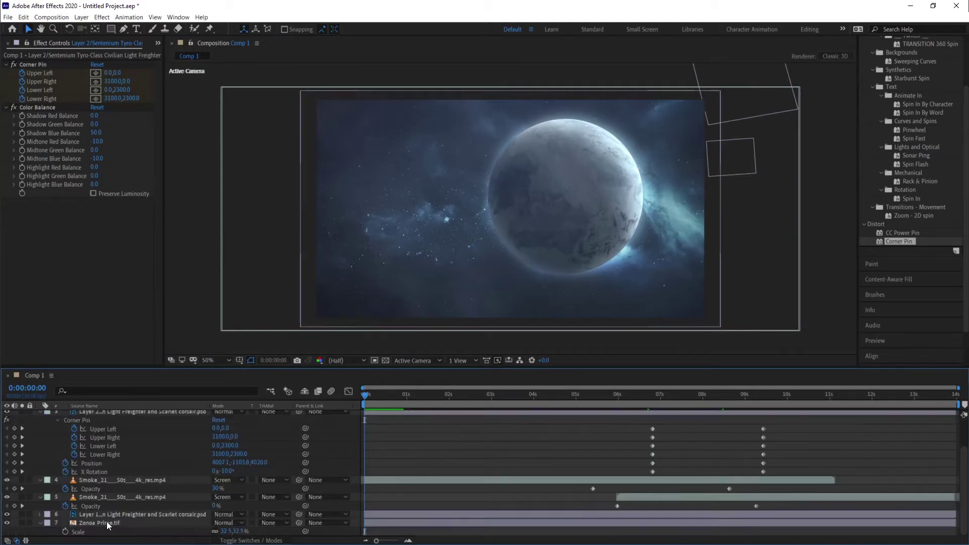
left_click(110, 523)
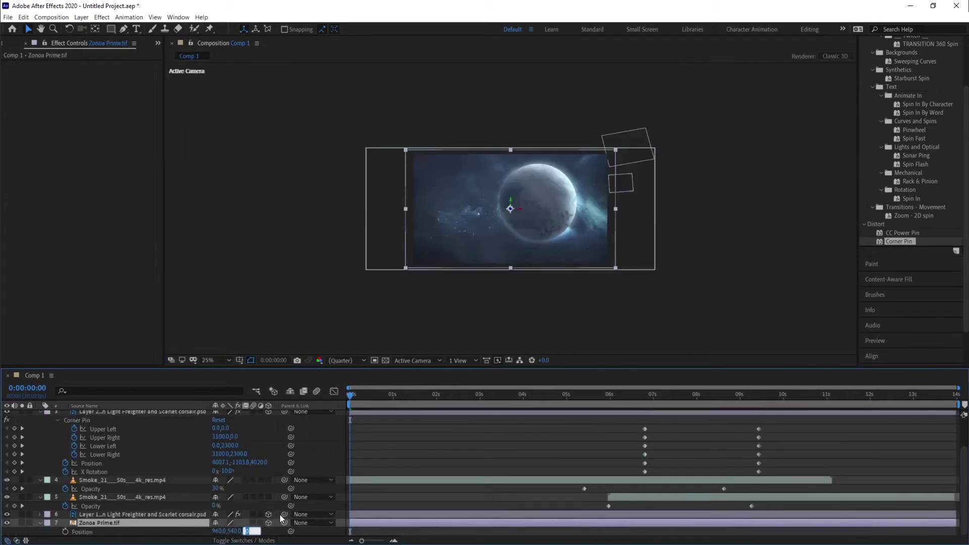
type("10000")
key("Return")
left_click_drag(533, 222, 610, 266)
Add a camera to the composition and move it forward along the Z axis
mouse_move(350, 396)
left_mouse_down()
mouse_move(493, 404)
mouse_move(348, 404)
left_mouse_up()
scroll(112, 459, "up", 2)
left_click(81, 17)
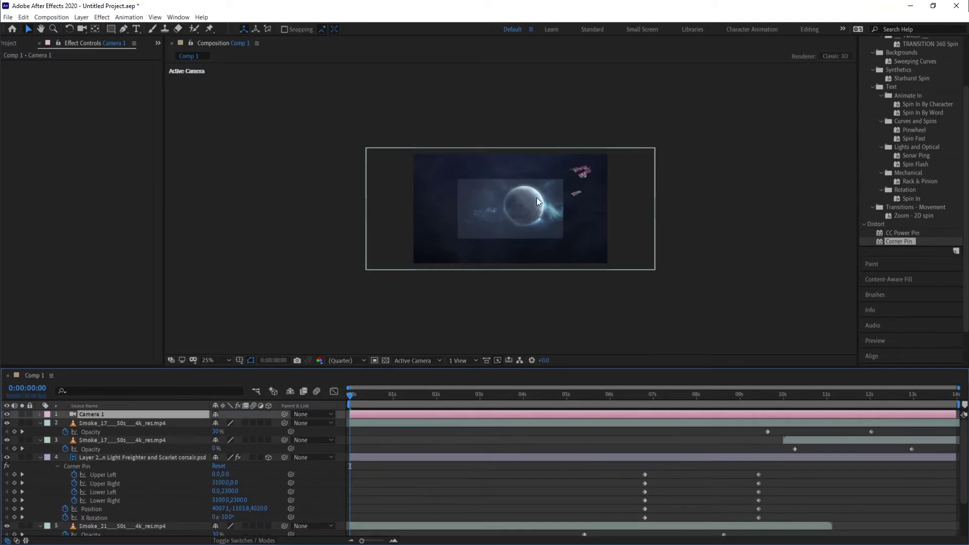
key("p")
left_click_drag(258, 423, 858, 400)
Scale the Zonoa Prime background to 167.1% so it fills the camera's view
scroll(158, 486, "down", 2)
left_click(116, 523)
key("s")
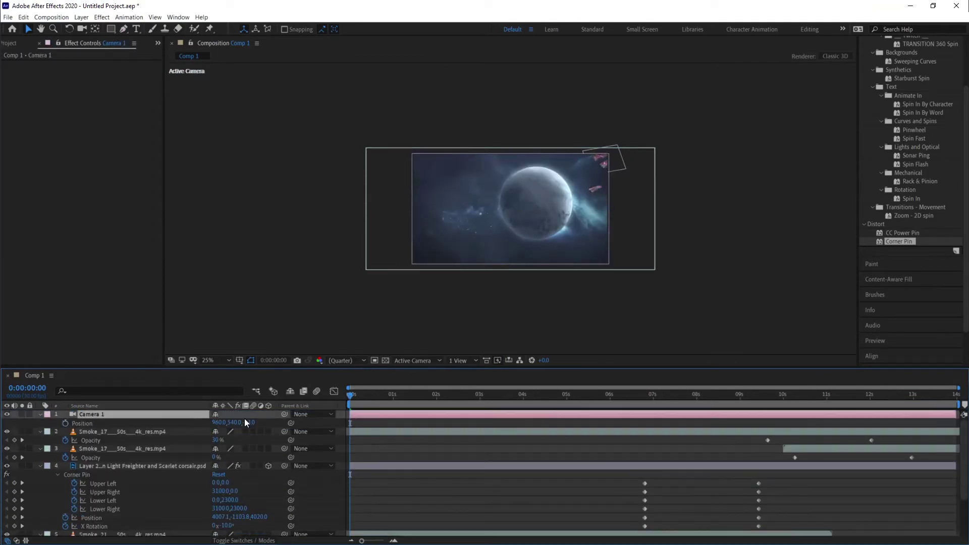
Scrub through both spaceships' flights to check their paths and the background coverage from the camera
left_click(714, 394)
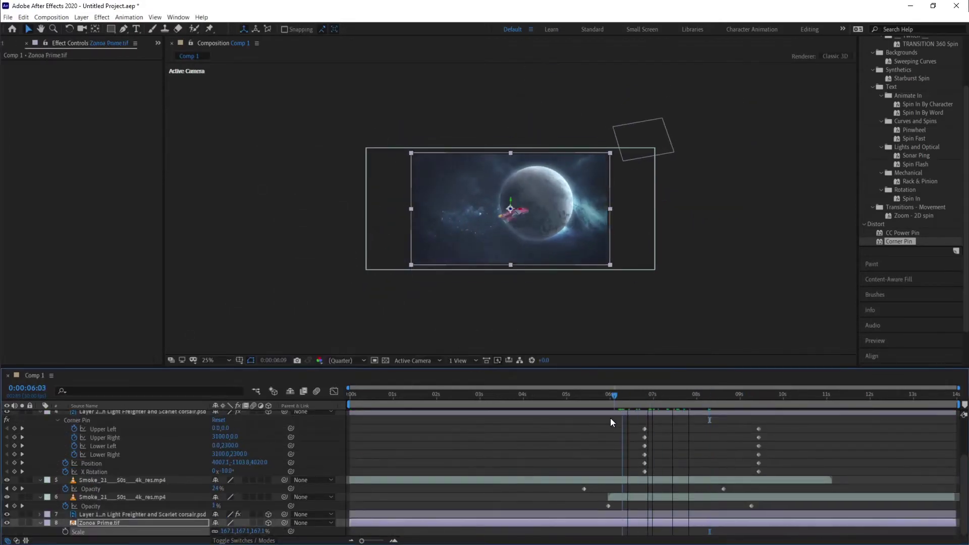
left_click_drag(610, 418, 646, 429)
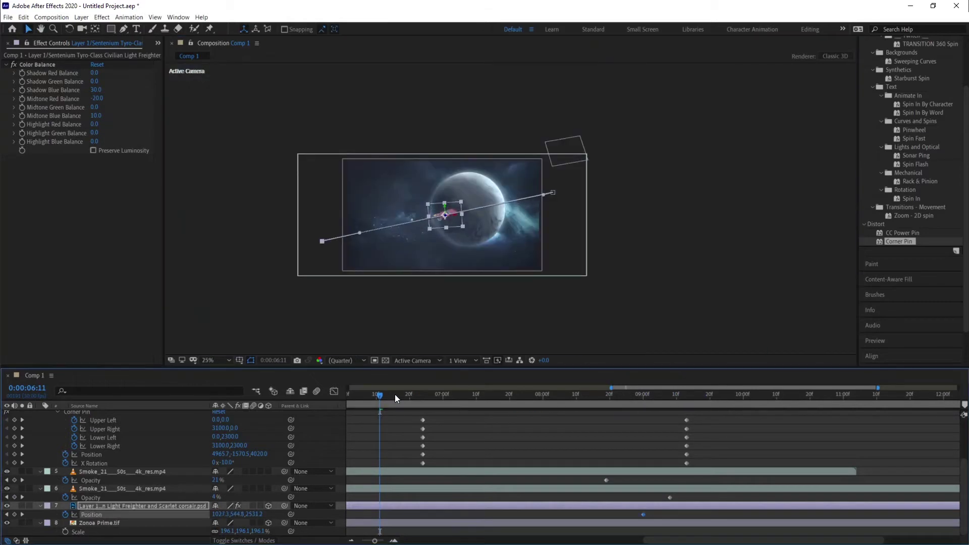
left_click_drag(396, 399, 557, 408)
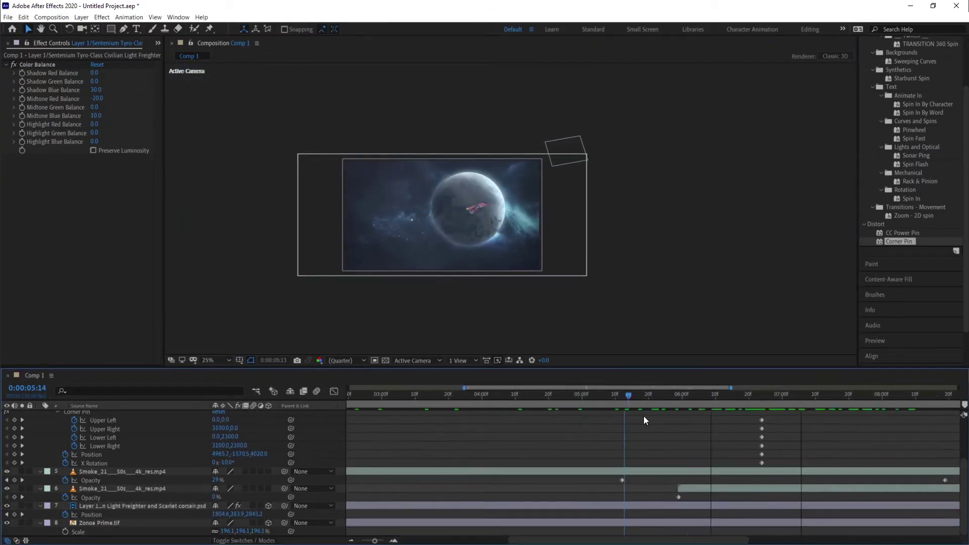
left_click_drag(644, 416, 710, 399)
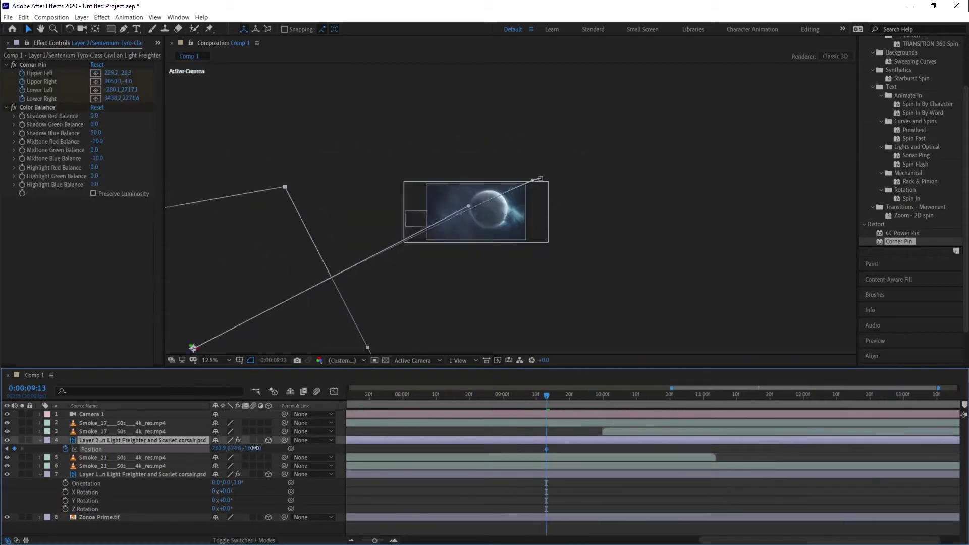
Keyframe Camera 1's Position at the start, at about 9.2 seconds and at the end of the composition
left_click(367, 415)
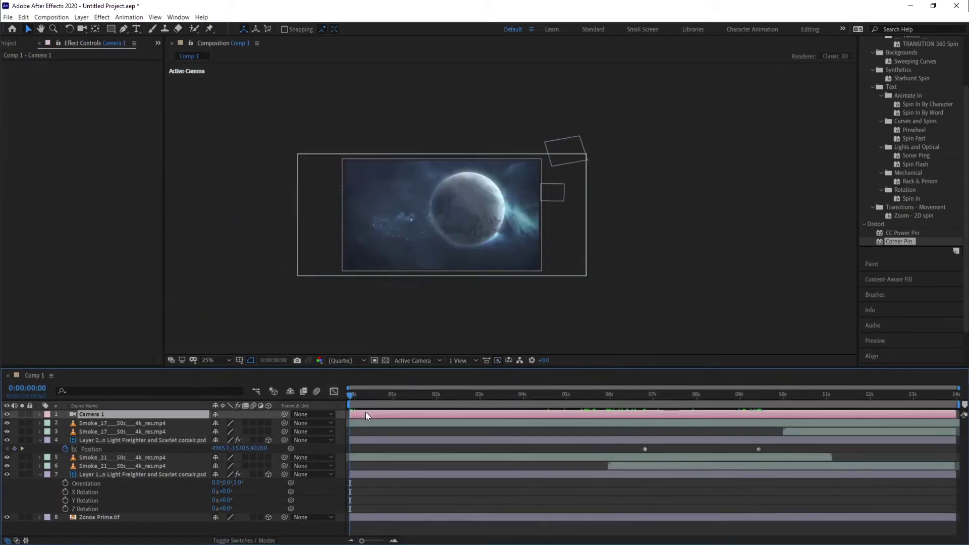
key("p")
left_click(65, 423)
left_click_drag(351, 397, 757, 403)
left_click_drag(251, 423, 258, 423)
left_click_drag(757, 397, 957, 405)
left_click(350, 423)
left_click(747, 405)
Set the camera's middle Position keyframe to a Z value of -1496.7 and preview the camera move
key("space")
key("space")
left_click_drag(252, 422, 263, 423)
key("space")
left_click_drag(364, 403, 943, 449)
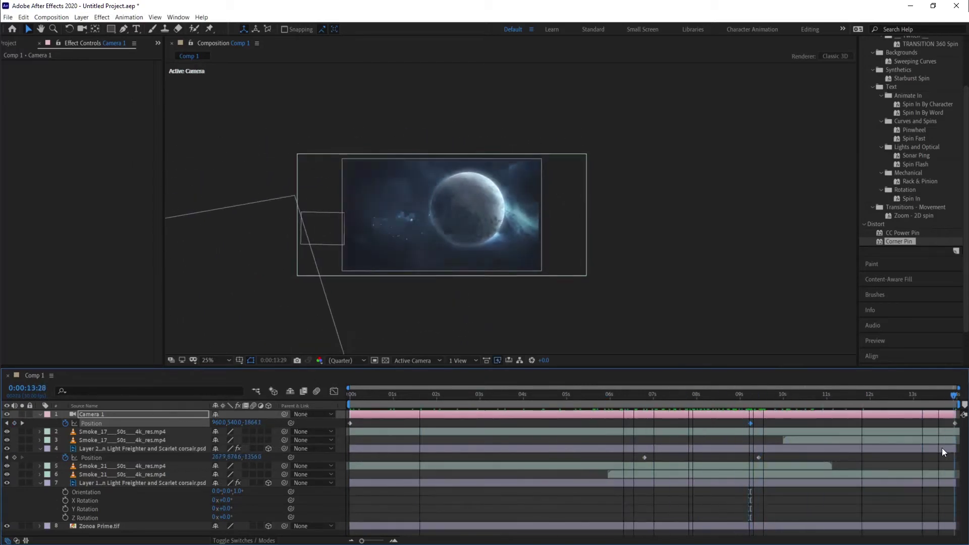
Create a null object starting at about 9.2 seconds, place it above all layers and trim its end to about 11 seconds
left_click(943, 441)
left_click(939, 475)
left_click_drag(955, 395, 751, 402)
left_click(393, 540)
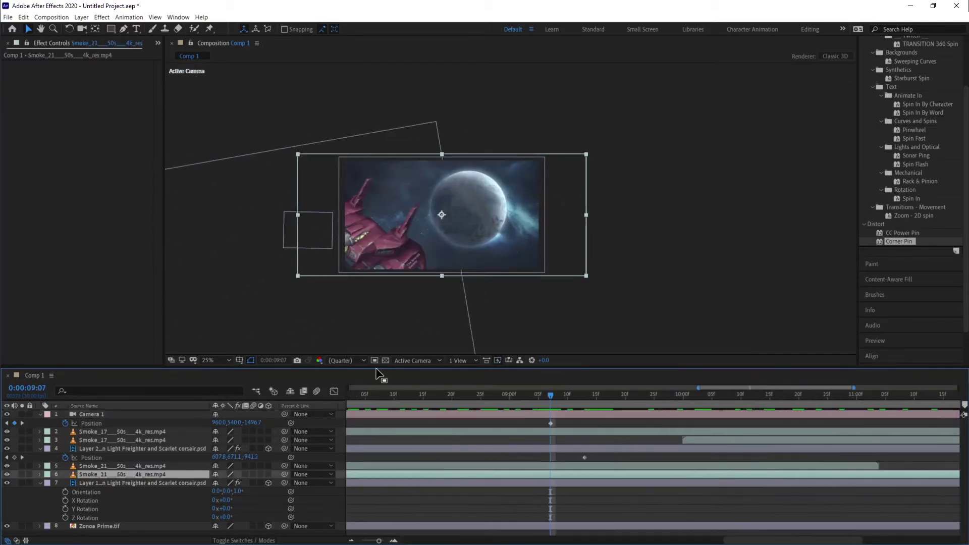
left_click(81, 18)
left_click(268, 72)
left_click_drag(96, 475, 109, 411)
left_click_drag(551, 396, 855, 400)
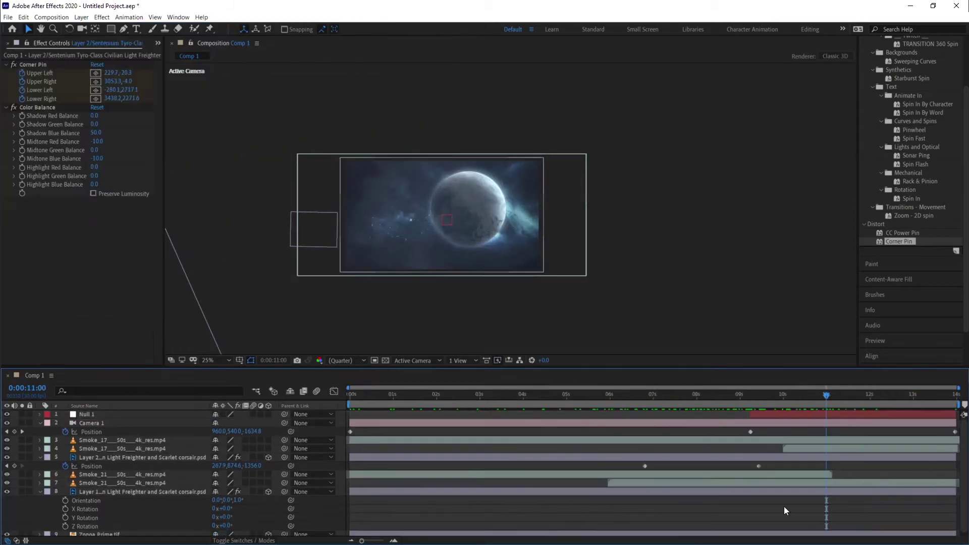
left_click_drag(956, 414, 827, 415)
Parent Camera 1 to the null and make the null a 3D layer
left_click_drag(285, 423, 81, 416)
left_click(269, 415)
key("u")
key("u")
Add the expression wiggle(1,1) to the null's Position and preview the camera motion
left_click(65, 424, "alt")
type("wiggle(1,1)")
left_click_drag(349, 396, 722, 425)
key("space")
left_click(131, 415)
Try wiggle values of 100 and 500 in the null's Position expression and preview each camera shake
left_click(388, 432)
left_click(402, 433)
type("00")
left_click_drag(803, 396, 746, 415)
key("space")
key("space")
left_click(559, 433)
left_click_drag(409, 433, 398, 433)
type("500")
key("space")
left_click_drag(753, 396, 776, 415)
key("space")
Change the null's Position expression to wiggle(1,200)
double_click(399, 433)
type("500")
double_click(398, 432)
type("200")
double_click(405, 432)
type("1")
Find the Slider Control effect and apply it to Null 1
scroll(915, 91, "up", 3)
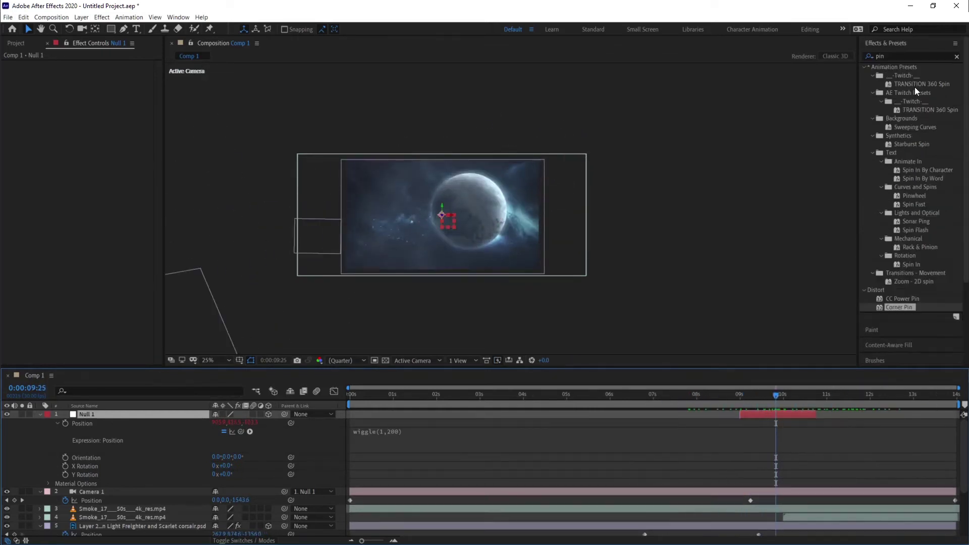
left_click(903, 56)
type("slider")
left_click(905, 75)
double_click(903, 75)
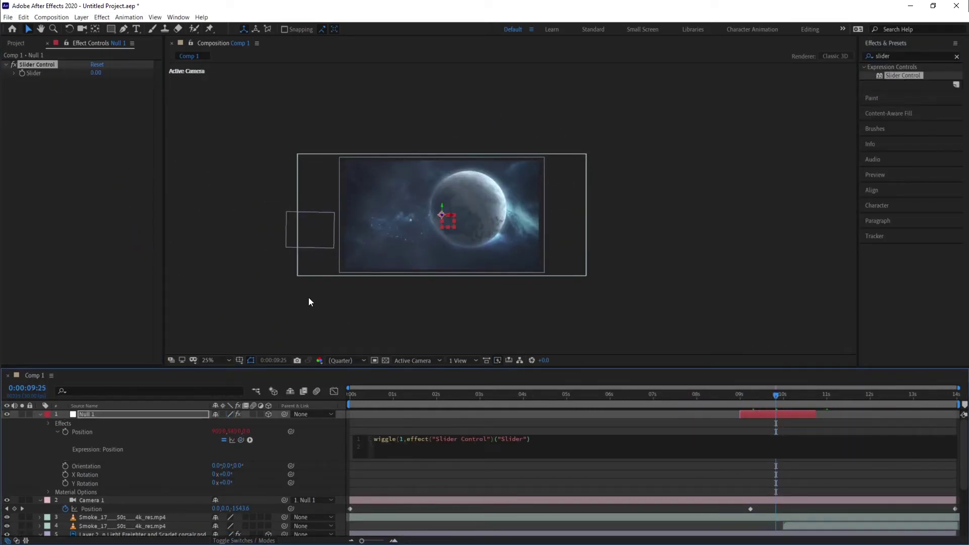
Undo linking the wiggle amplitude to the Slider Control in the null's Position expression
left_click(762, 417)
left_click(759, 414)
left_click(490, 440)
left_click(465, 433)
key("ctrl+z")
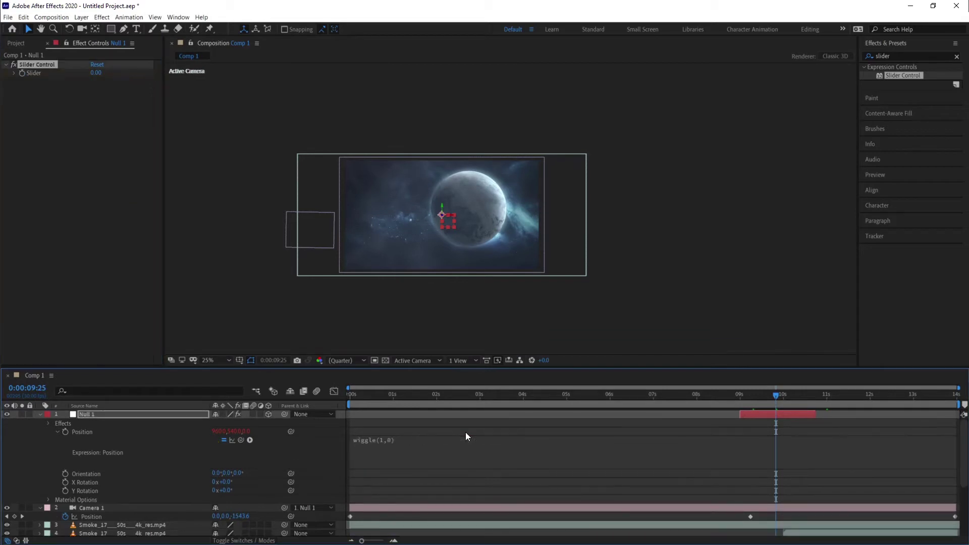
Set the wiggle amplitude to 100 and link its frequency to the null's Slider Control
left_click(391, 440)
type("10")
left_click(380, 440)
left_click_drag(240, 441, 34, 74)
Keyframe the null's Slider at 0 at 9 seconds, about 100 near 9.8 seconds and 0 near 10.8 seconds
left_click_drag(776, 397, 741, 406)
left_click(22, 73)
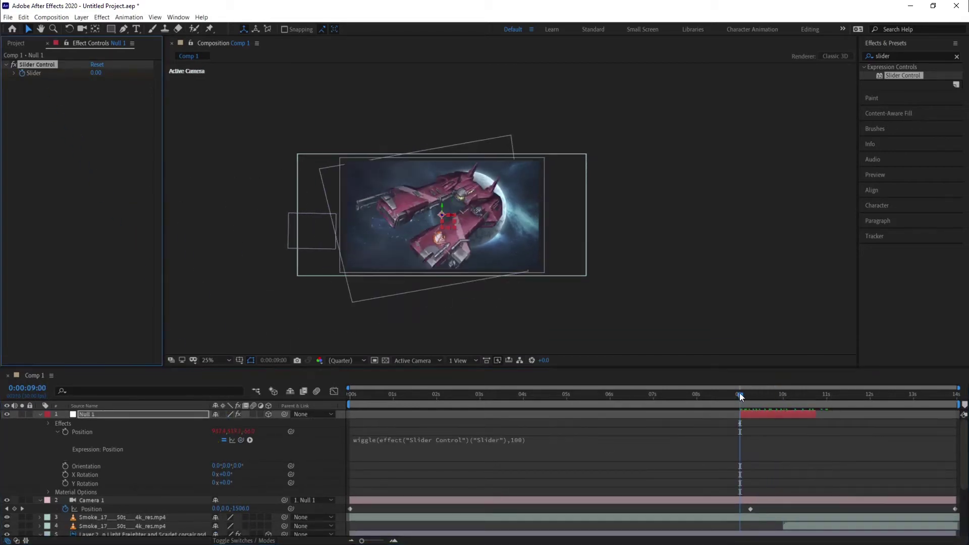
left_click_drag(95, 73, 172, 77)
key("u")
left_click_drag(816, 432, 776, 433)
left_click(97, 73)
type("0")
Preview the slider-driven camera shake from about 7.6 seconds and scrub back over the Corsair's pass
left_click_drag(815, 396, 801, 415)
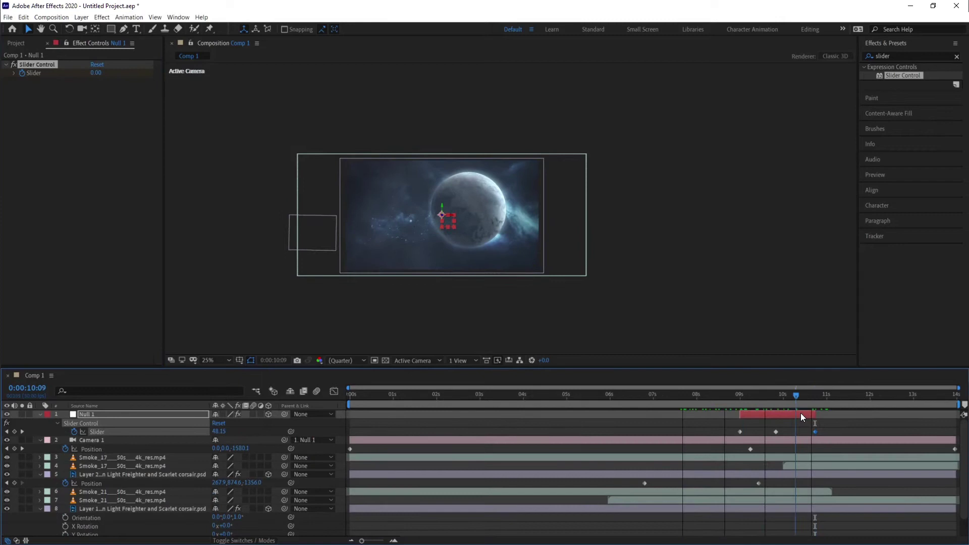
left_click_drag(801, 415, 677, 399)
key("space")
left_click_drag(894, 396, 754, 397)
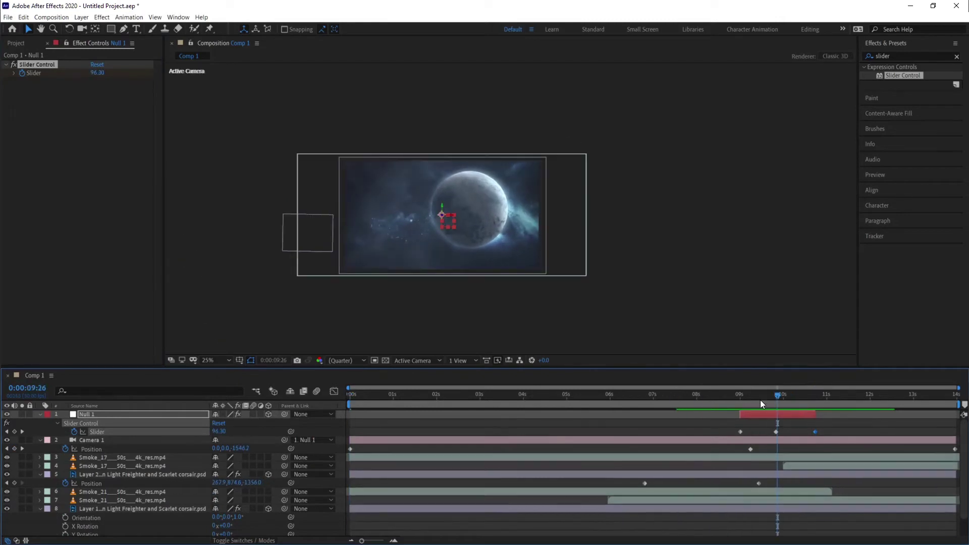
Tighten the null's Slider keyframes so the shake runs from about 9.2 to 10.2 seconds, and preview it
left_click(760, 414)
key("e")
key("e")
left_click(473, 429)
type("u")
left_click(754, 414)
key("ctrl+z")
key("u")
left_click(775, 432)
left_click_drag(740, 432, 754, 432)
left_click_drag(815, 432, 772, 432)
left_click_drag(754, 396, 336, 397)
key("space")
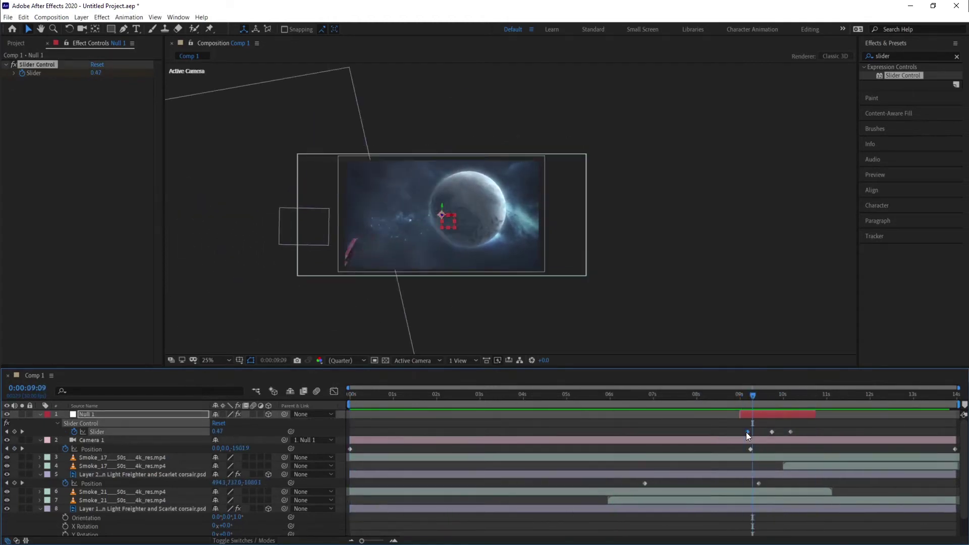
Retime the null's Slider keyframes to about 9:04, 9:17 and 9:29 and preview the shake
key("e")
key("e")
mouse_move(762, 397)
left_mouse_down()
mouse_move(751, 395)
mouse_move(775, 411)
mouse_move(764, 410)
left_mouse_up()
key("u")
left_click(393, 541)
left_click(394, 541)
left_click(393, 541)
left_click(764, 433)
left_click(351, 541)
key("space")
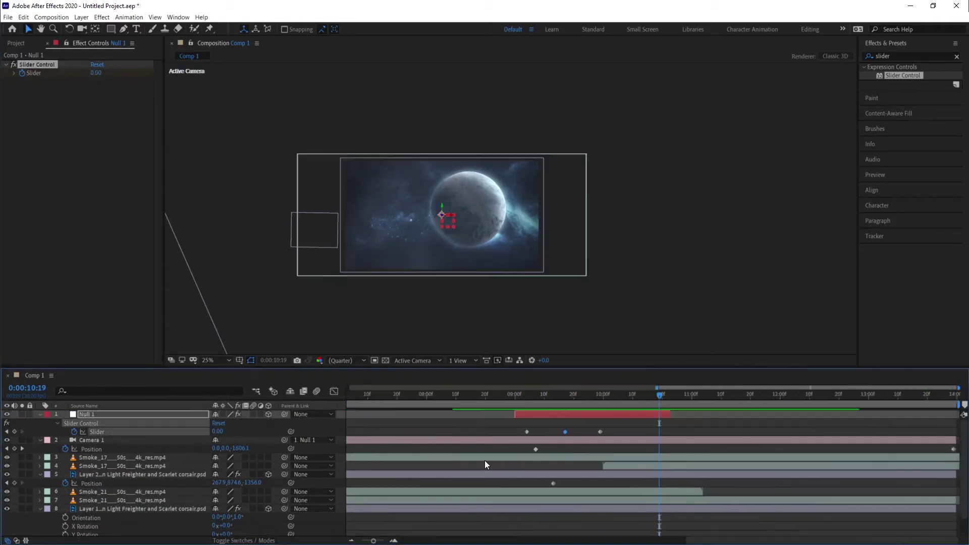
Set the wiggle amplitude in the null's Position expression to 10 and preview the result
left_click_drag(532, 400, 533, 401)
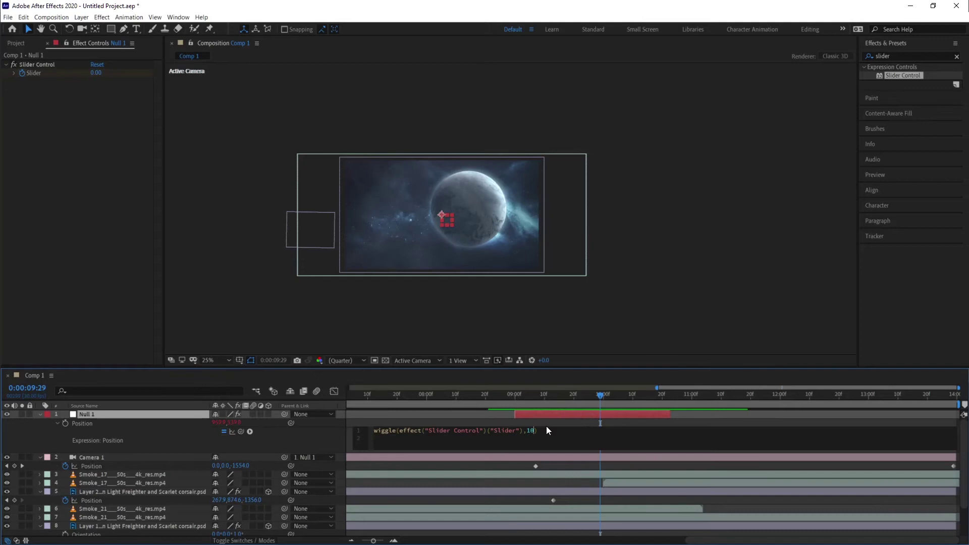
left_click_drag(601, 395, 549, 395)
left_click(535, 430)
left_click(499, 395)
key("space")
Retime the null's Slider keyframes to about 8:19, 9:06 and 9:15, previewing the shake after each move
key("u")
left_click_drag(614, 429, 559, 432)
key("space")
key("space")
left_click(471, 395)
key("space")
key("space")
left_click_drag(495, 433, 483, 432)
left_click(468, 395)
key("space")
key("space")
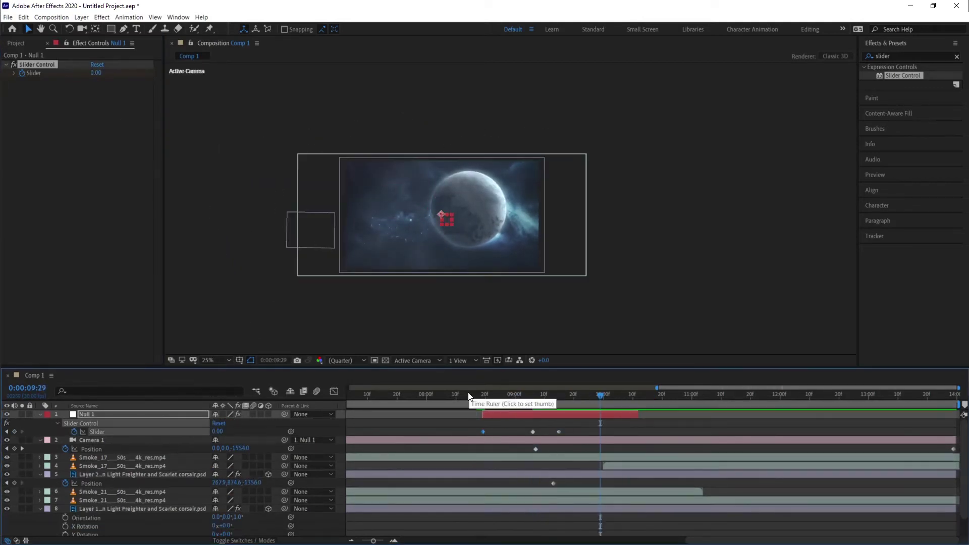
Change the null's Slider value at the 9:06 keyframe and set the wiggle amplitude to 40 in its Position expression
left_click_drag(470, 396, 533, 399)
left_click(99, 73)
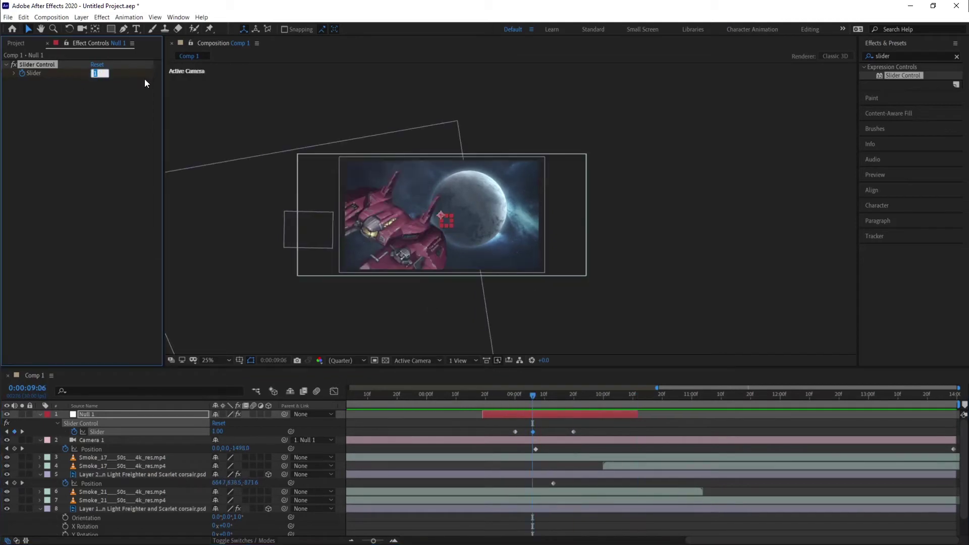
type("10")
key("Return")
left_click(537, 395)
key("e")
key("e")
double_click(533, 431)
type("40")
left_click(484, 396)
key("space")
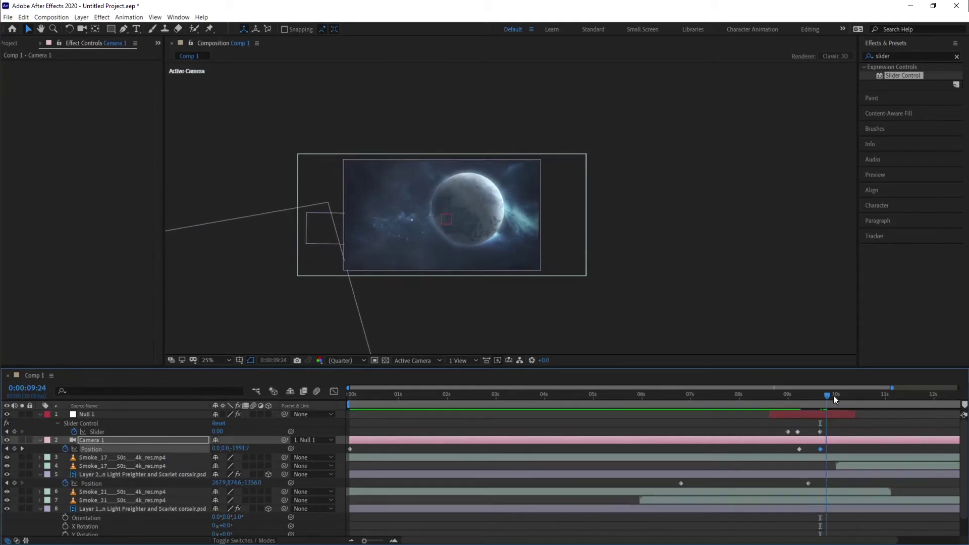
Try delaying Camera 1's pull-back Position keyframe to about 11.1 seconds and preview the camera move
left_click_drag(834, 395, 779, 404)
left_click_drag(746, 448, 818, 449)
left_click(720, 396)
key("space")
left_click(813, 396)
left_click_drag(813, 396, 724, 396)
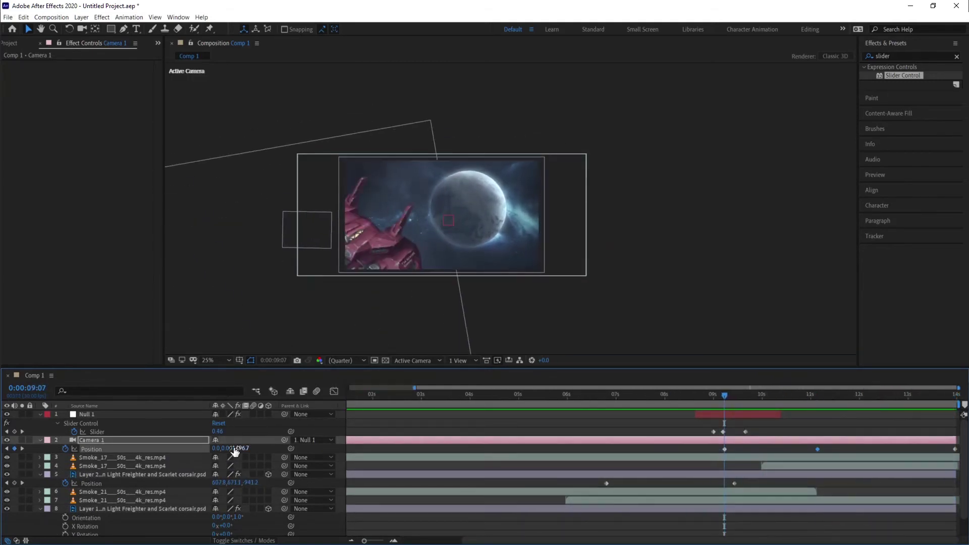
Place Camera 1's pull-back Position keyframe at about 9.7 seconds and apply Easy Ease to both pull-back keyframes
left_click_drag(818, 449, 773, 449)
left_click_drag(724, 395, 767, 405)
left_click_drag(753, 447, 731, 450)
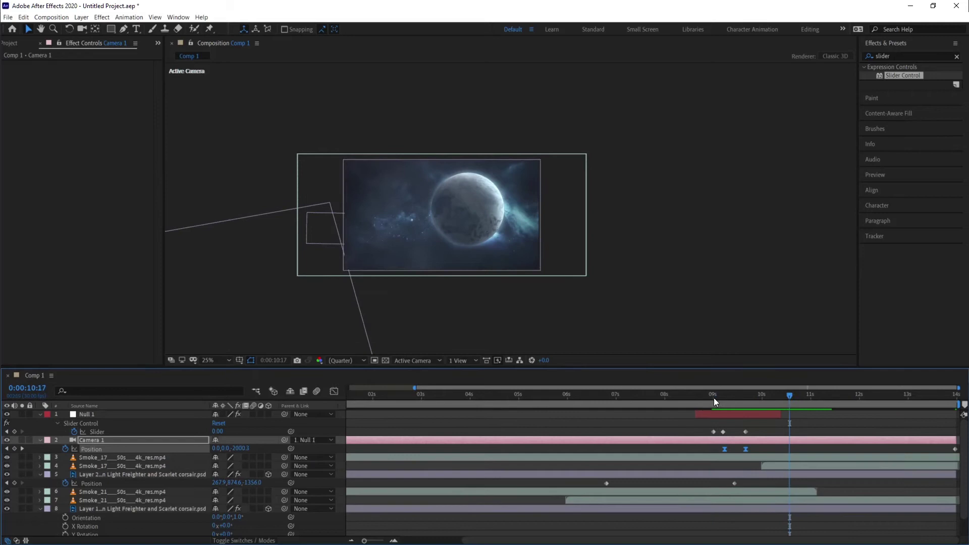
Move the start keyframe of Camera 1's pull-back to about 9 seconds and preview the move
left_click_drag(714, 398, 706, 399)
left_click_drag(725, 449, 712, 449)
key("space")
key("space")
left_click_drag(706, 396, 683, 397)
key("space")
Extend the null layer to about 10.8 seconds and delay its last Slider keyframe to lengthen the shake
left_click_drag(780, 414, 802, 414)
left_click_drag(745, 432, 803, 432)
left_click_drag(682, 397, 724, 397)
key("space")
Reveal the null's Position expression and play the animation from the start to check the shake and camera pull-back
key("p")
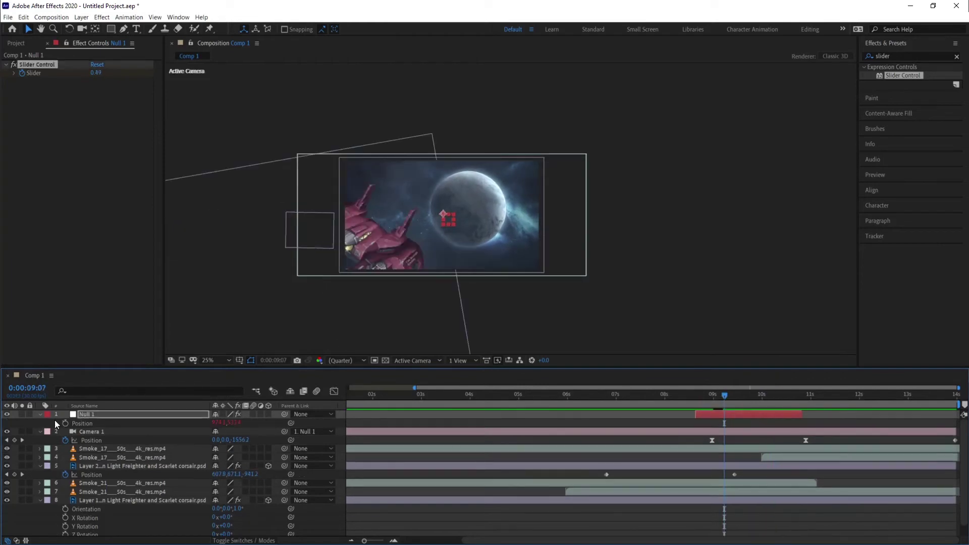
left_click(57, 424)
left_click(675, 398)
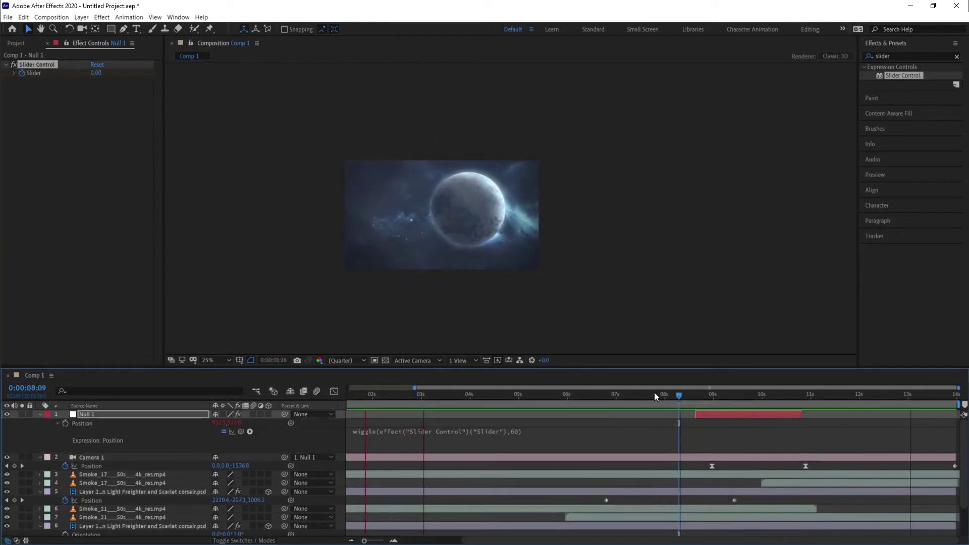
key("space")
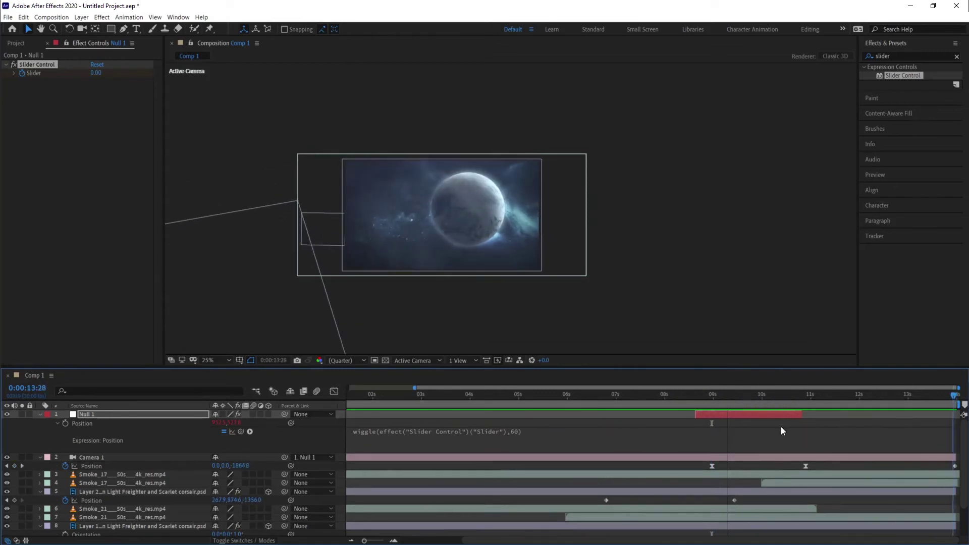
key("Home")
key("space")
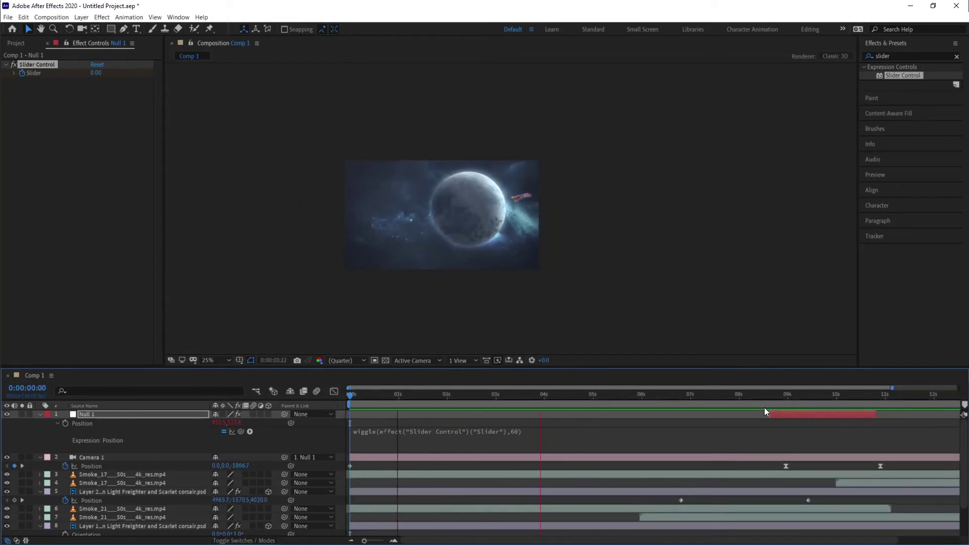
left_click(786, 396)
left_click(786, 466)
key("Home")
key("space")
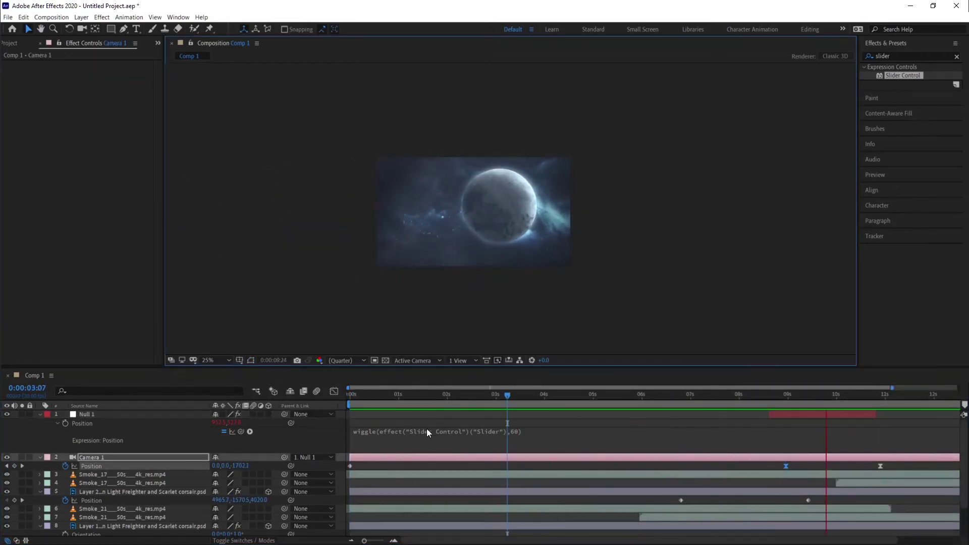
key("space")
Turn both Smoke_17 layers and both Smoke_21 layers into 3D layers
left_click(122, 475)
left_click(123, 483, "shift")
left_click(269, 474)
scroll(140, 487, "down", 1)
left_click(139, 491)
left_click(139, 483, "shift")
left_click(269, 483)
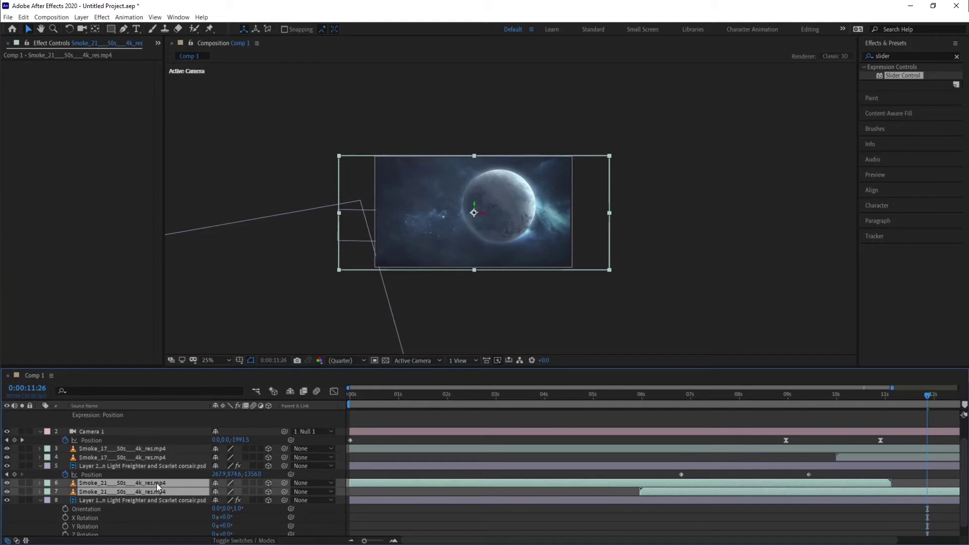
Push both Smoke_21 layers back to a Z position of 1180
key("p")
scroll(160, 489, "down", 1)
left_click(115, 491)
key("p")
left_click(116, 498)
left_click(101, 481)
left_click(92, 497, "shift")
left_click_drag(248, 506, 734, 508)
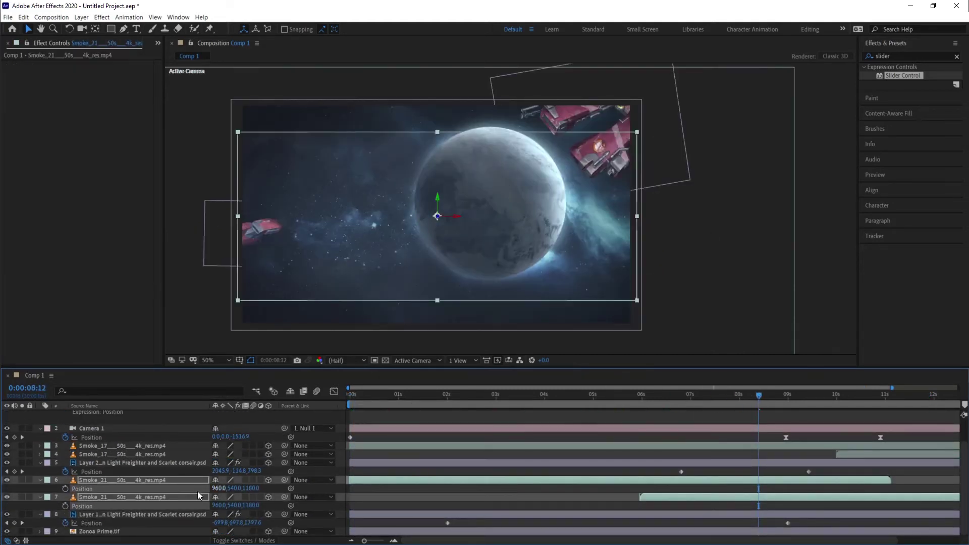
Scale both Smoke_21 layers to 108.7% and scrub the timeline to check their coverage
key("s")
left_click_drag(226, 489, 246, 489)
scroll(429, 283, "down", 2)
left_click_drag(393, 395, 482, 448)
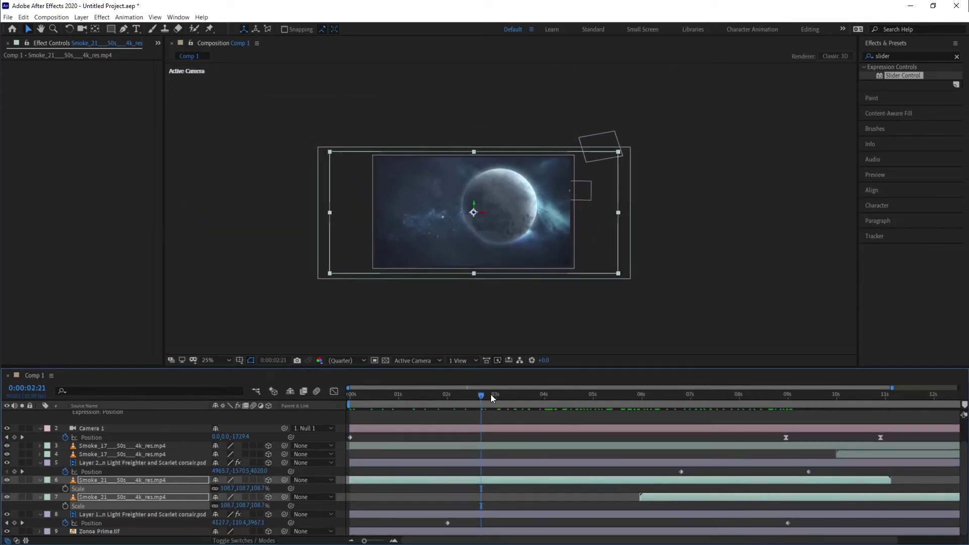
left_click_drag(491, 395, 574, 396)
scroll(554, 249, "up", 2)
left_click_drag(395, 484, 309, 480)
key("ctrl+z")
scroll(510, 242, "down", 2)
Bring both Smoke_17 layers toward the camera to a Z position of about -1350, checking against the Corsair's pass
left_click_drag(573, 396, 784, 429)
left_click(156, 455)
left_click(161, 446, "shift")
key("p")
key("period")
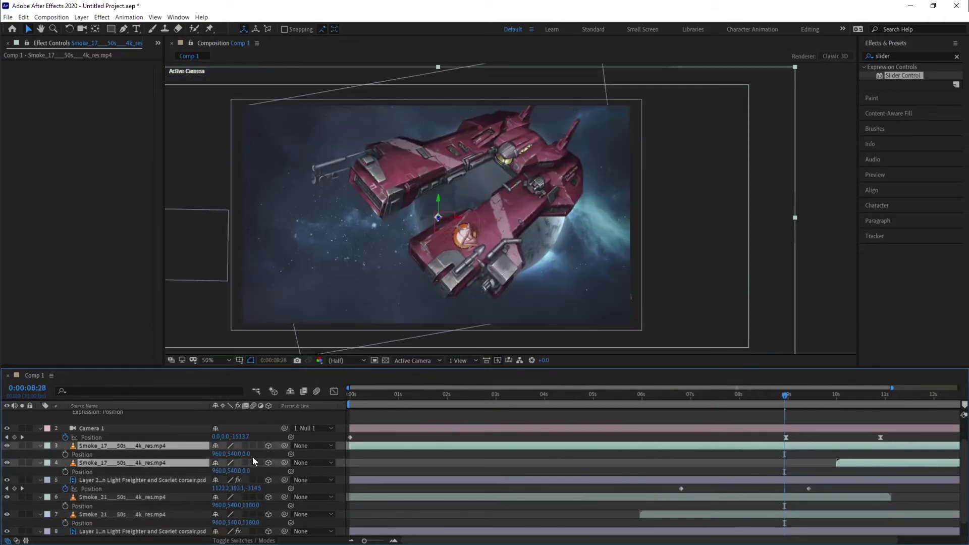
left_click_drag(788, 396, 804, 398)
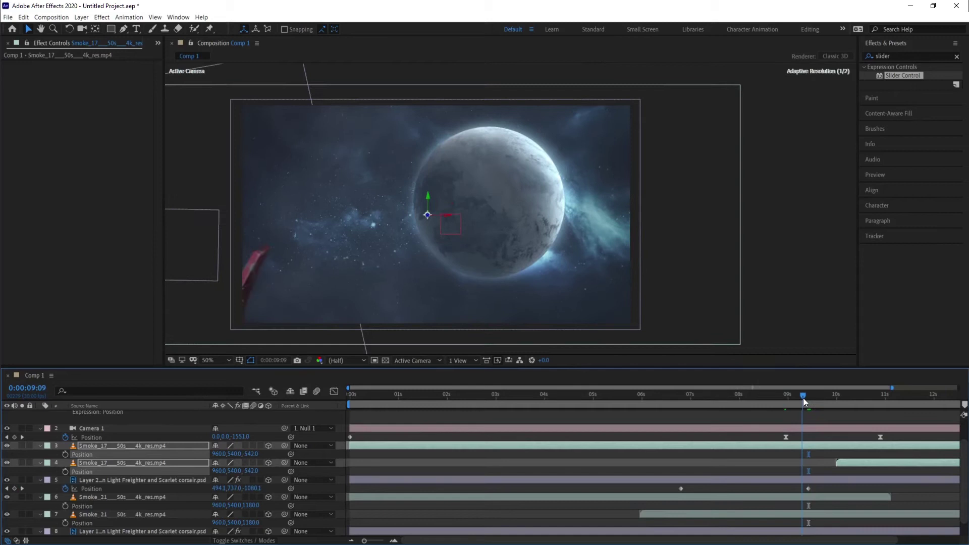
left_click_drag(241, 471, 237, 470)
key("comma")
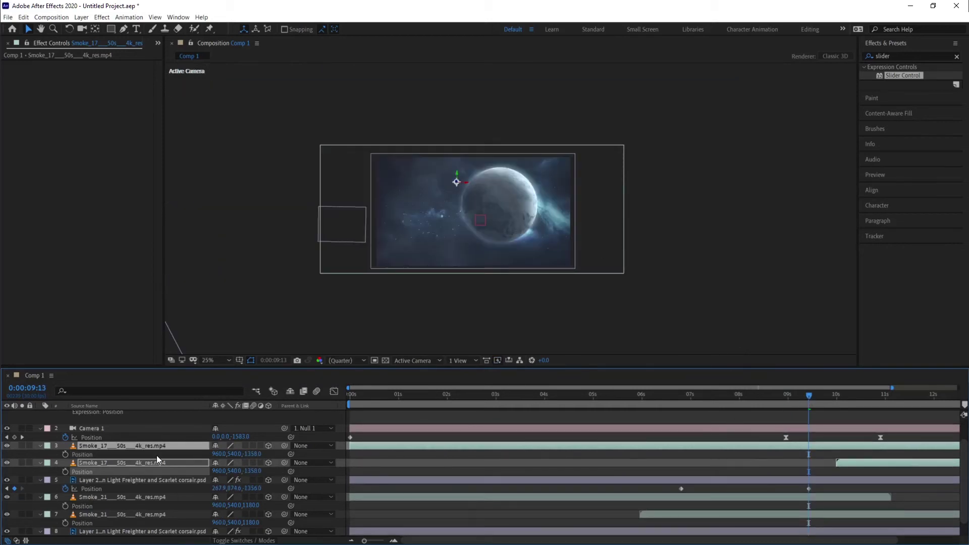
Scale both Smoke_17 layers to 22% and check their frame coverage across the timeline
key("Home")
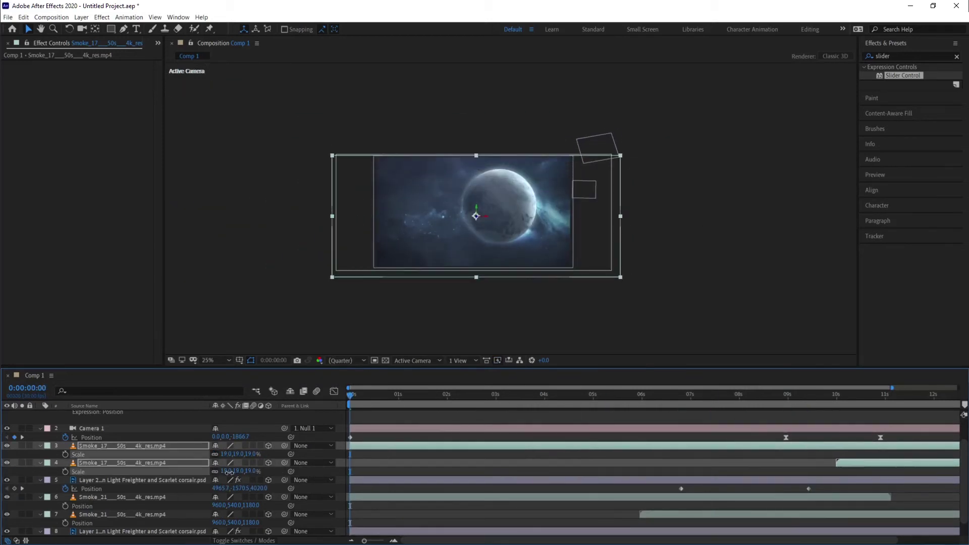
left_click_drag(363, 394, 910, 422)
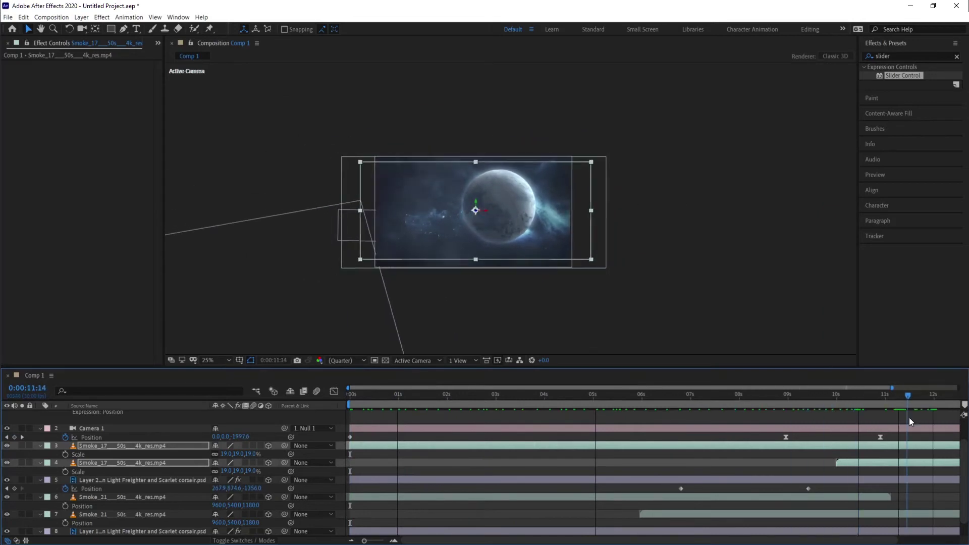
key("space")
key("space")
Set the Layer 1 freighter's Z position to 2000 at its 9-second keyframe and shift that end point past the frame's left edge
left_click(419, 214)
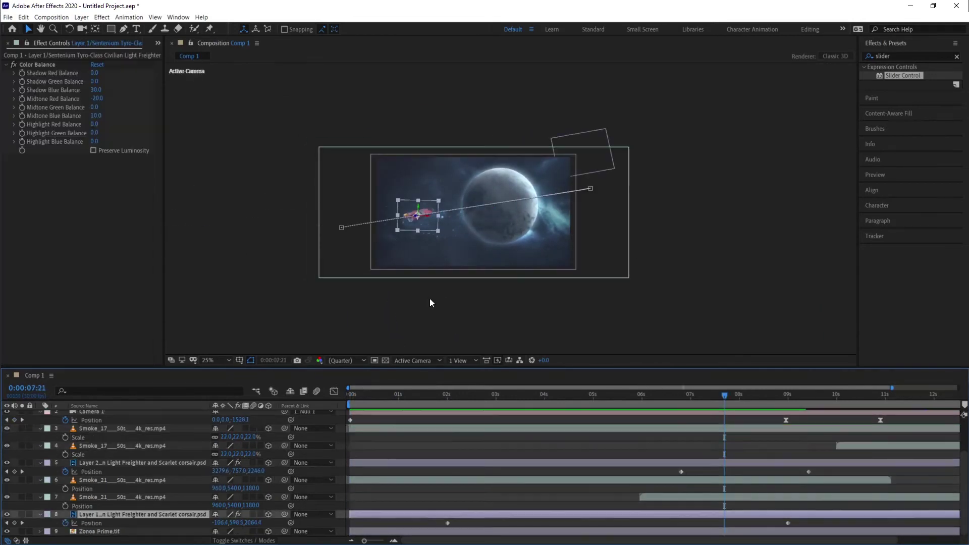
left_click_drag(725, 396, 710, 405)
left_click(373, 395)
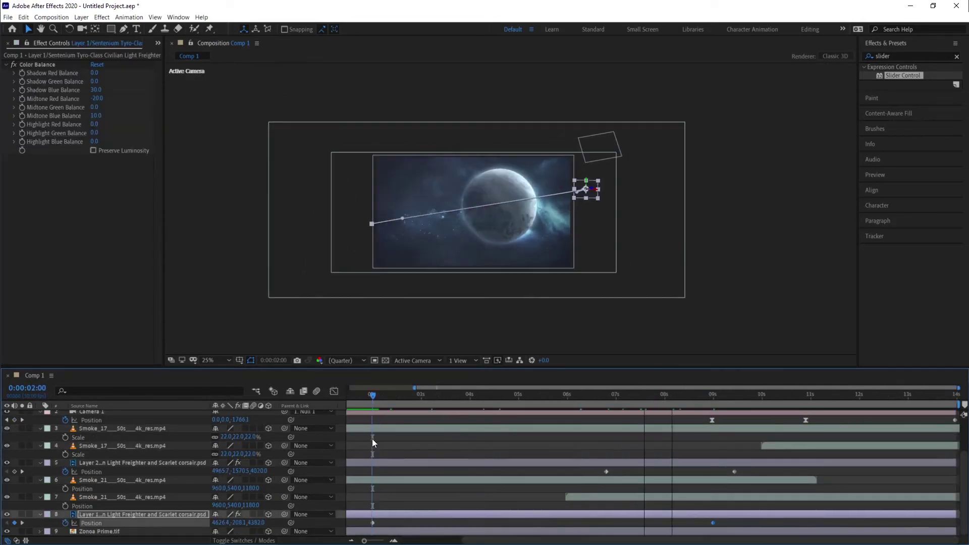
left_click_drag(372, 395, 713, 405)
left_click(250, 523)
type("2000")
key("Return")
left_click_drag(383, 223, 352, 230)
left_click(393, 303)
left_click_drag(713, 395, 466, 415)
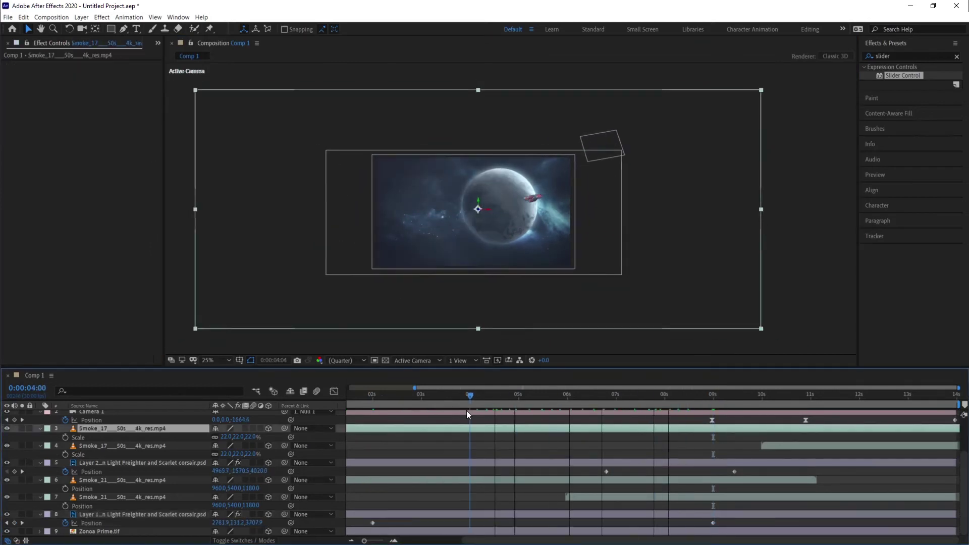
Show the timeline from its beginning and play the whole animation
left_click(362, 398)
left_click_drag(415, 388, 348, 388)
left_click_drag(427, 396, 313, 423)
key("space")
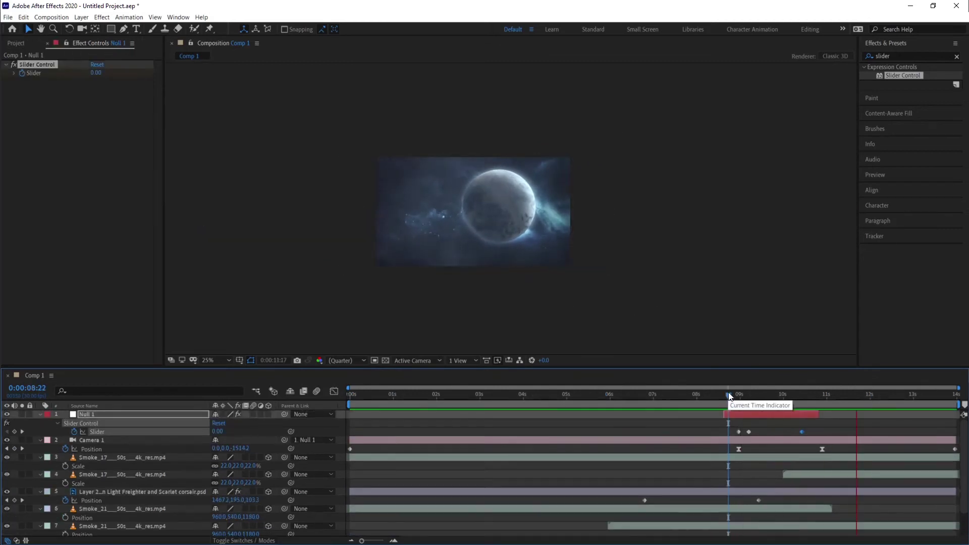
key("space")
Apply Easy Ease to the null's three Slider keyframes and start the first one at about 8.9 seconds
left_click_drag(729, 428, 811, 433)
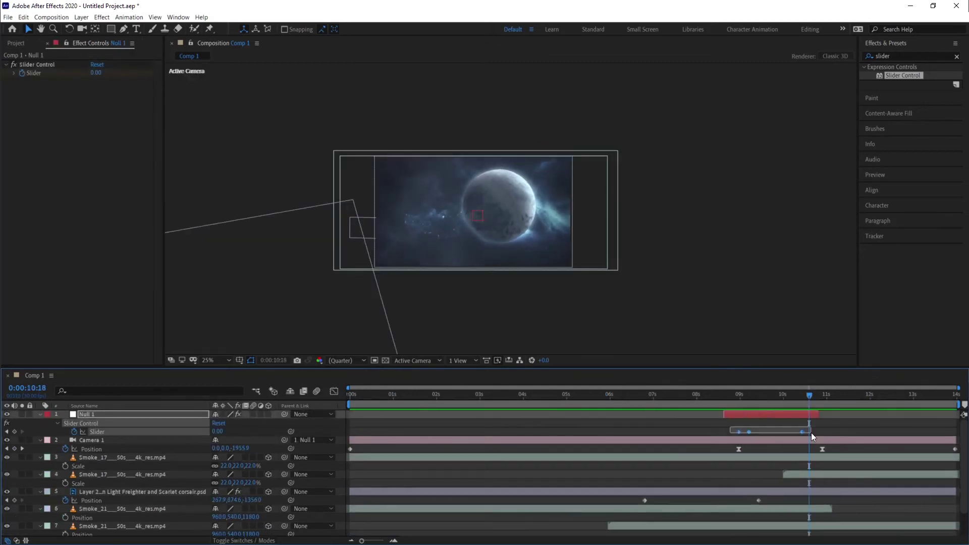
key("F9")
left_click(714, 395)
key("space")
left_click_drag(738, 432, 734, 432)
left_click(727, 395)
key("space")
key("space")
left_click(732, 395)
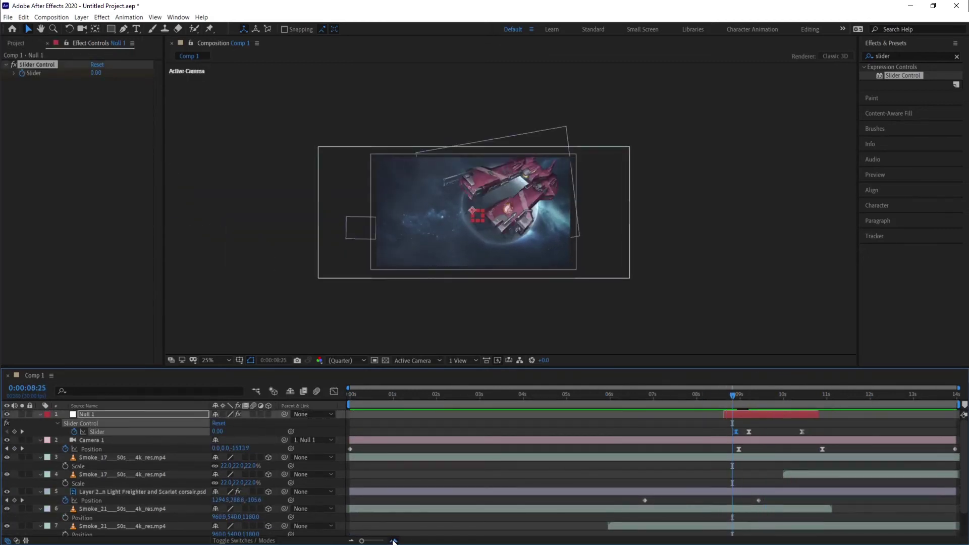
Preview the eased camera shake around 9 seconds and scrub back through the flyby
scroll(733, 395, "up", 4)
scroll(707, 395, "down", 3)
left_click(646, 395)
key("space")
left_click(680, 395)
key("space")
left_click_drag(680, 395, 432, 396)
key("Home")
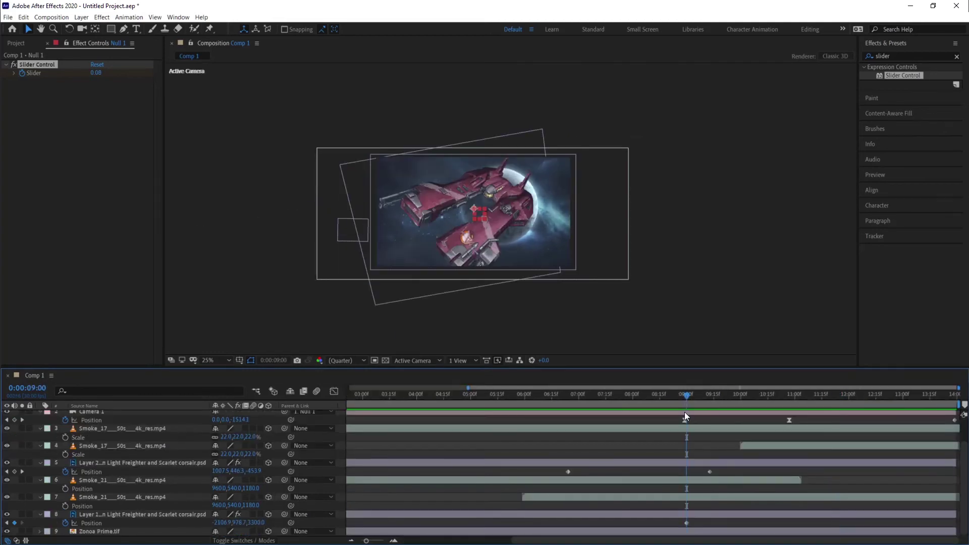
Set the Layer 1 freighter's Z position to 2300 at its 9-second keyframe and preview the animation
mouse_move(685, 412)
left_mouse_down()
mouse_move(671, 410)
mouse_move(695, 399)
left_mouse_up()
left_click(251, 523)
type("26.4,")
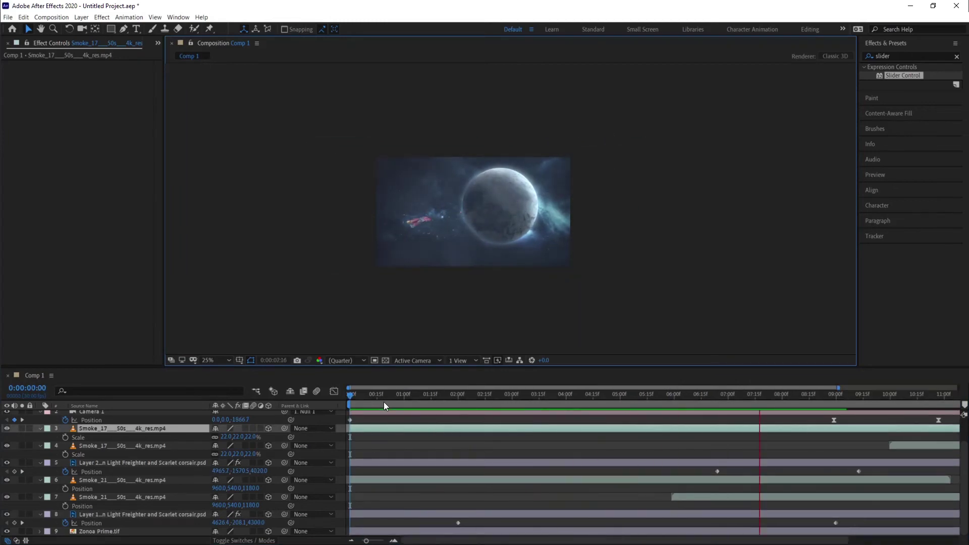
key("space")
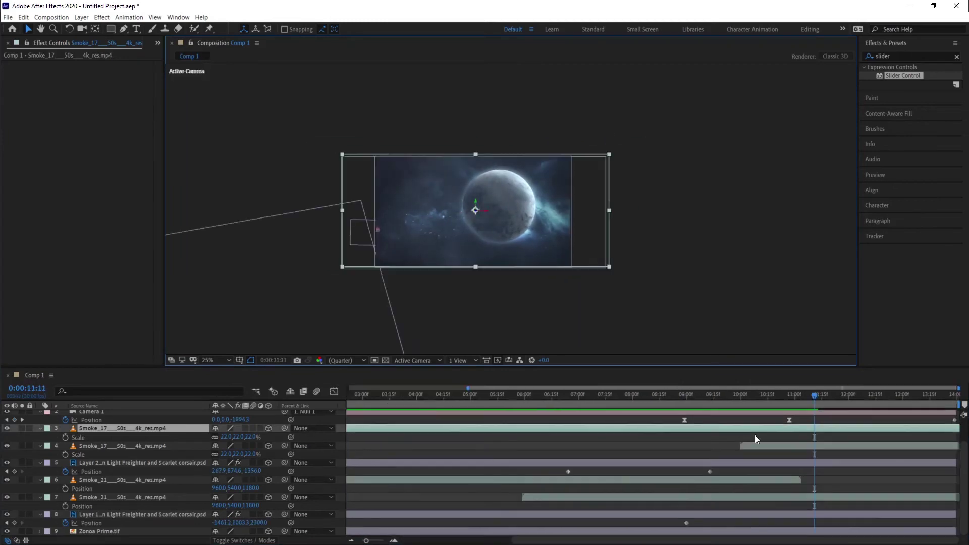
Shift the freighter's 9-second end point farther down and left outside the frame, and replay from the start
left_click(732, 515)
left_click_drag(732, 396, 687, 409)
left_click_drag(352, 234, 340, 242)
left_click(465, 391)
key("Home")
key("space")
left_click(465, 389)
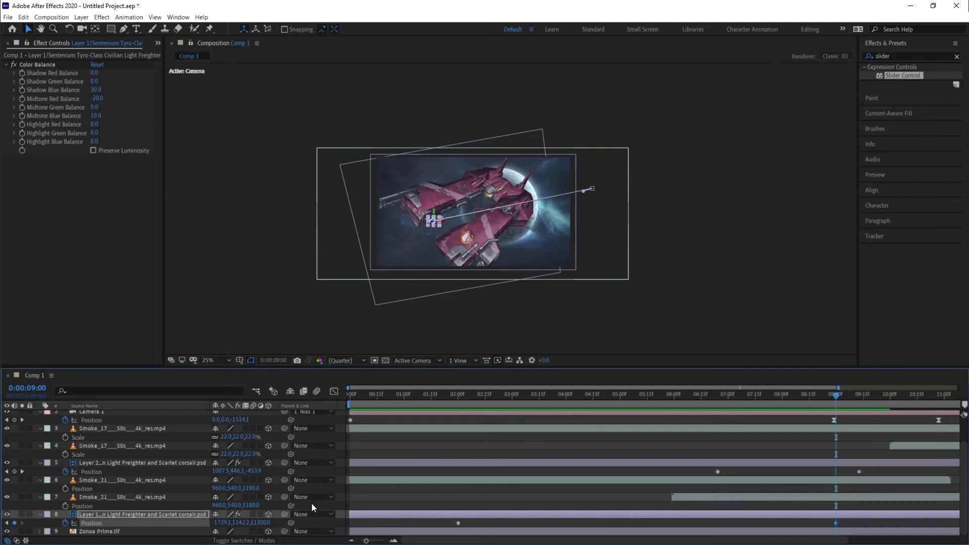
Refine the Layer 1 freighter's 9-second end point outside the frame, with Z position at 1300, and scrub through the flyby
left_click_drag(262, 522, 222, 523)
left_click_drag(333, 244, 336, 250)
left_click_drag(836, 396, 768, 427)
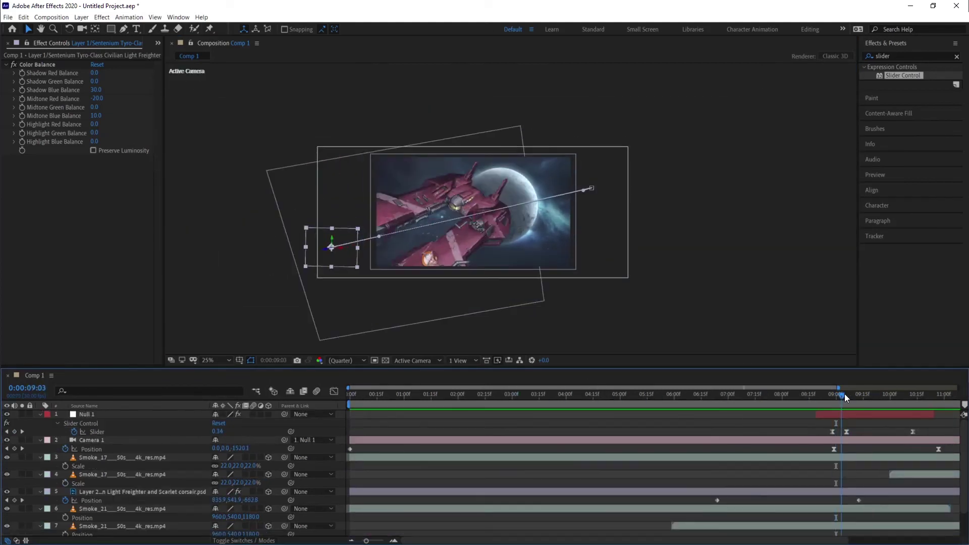
Move the null's last Slider keyframe earlier, to about 10.2 seconds, and preview the camera shake from 8:20
left_click_drag(844, 393, 814, 402)
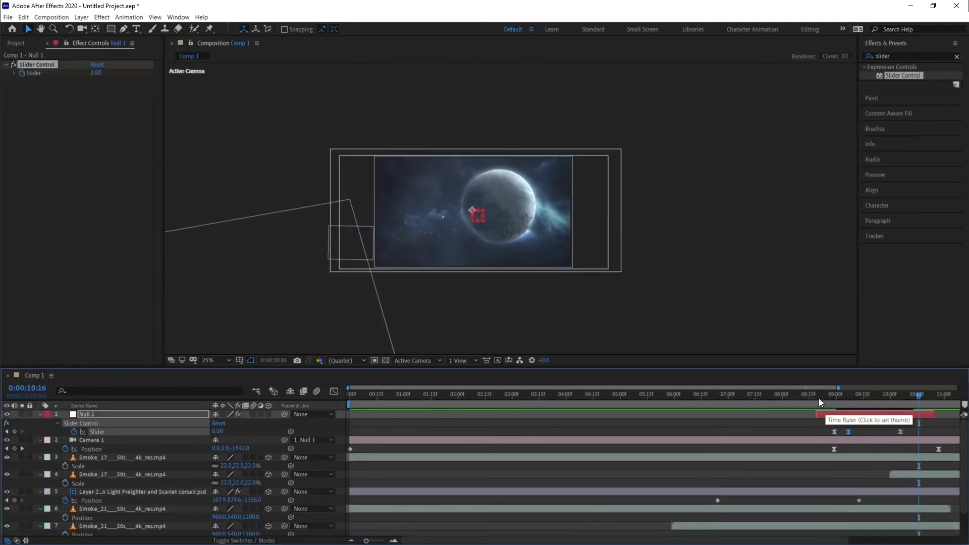
left_click(816, 398)
key("space")
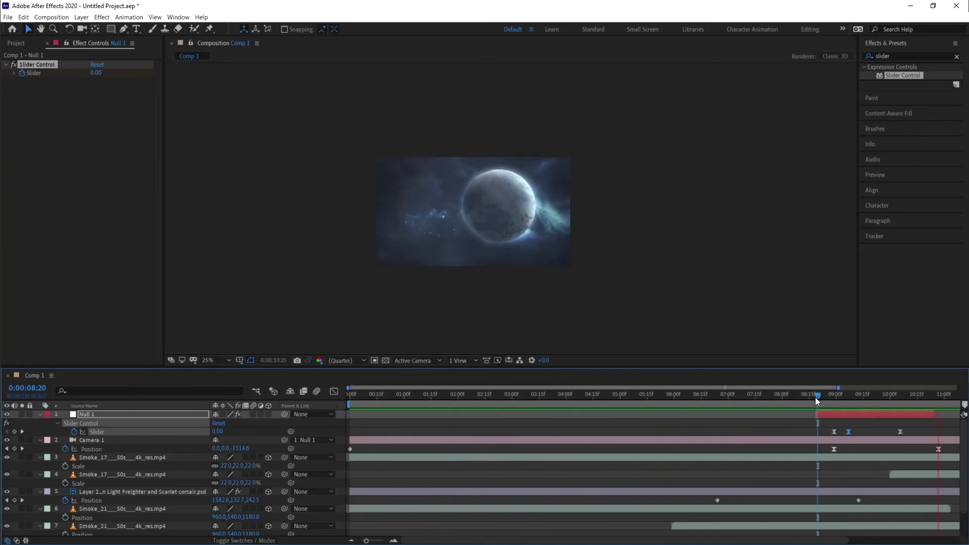
Move the camera's second Position keyframe to about 10.1 seconds, previewing the pull-back, and the last Slider keyframe to about 9.7 seconds
left_click_drag(788, 448, 699, 449)
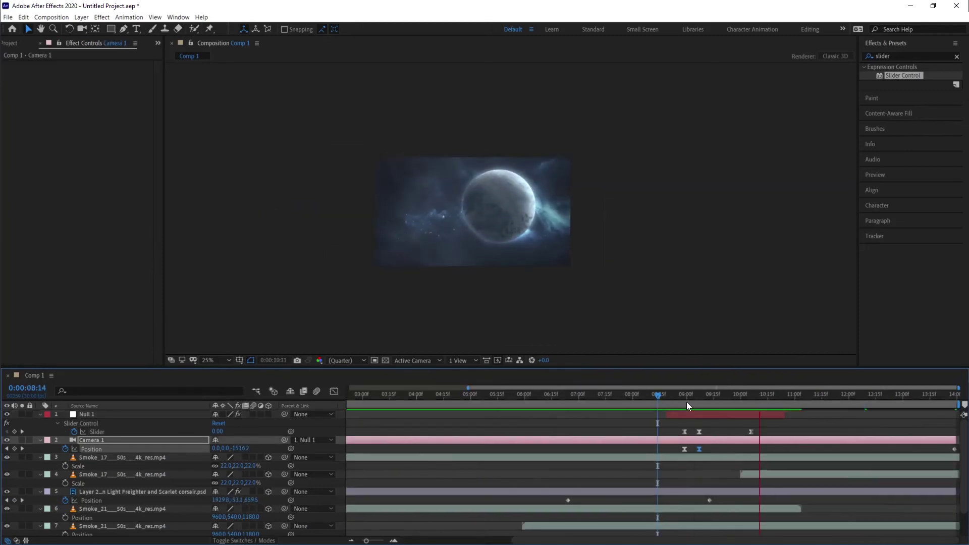
left_click_drag(686, 400, 659, 403)
key("space")
left_click_drag(699, 449, 725, 449)
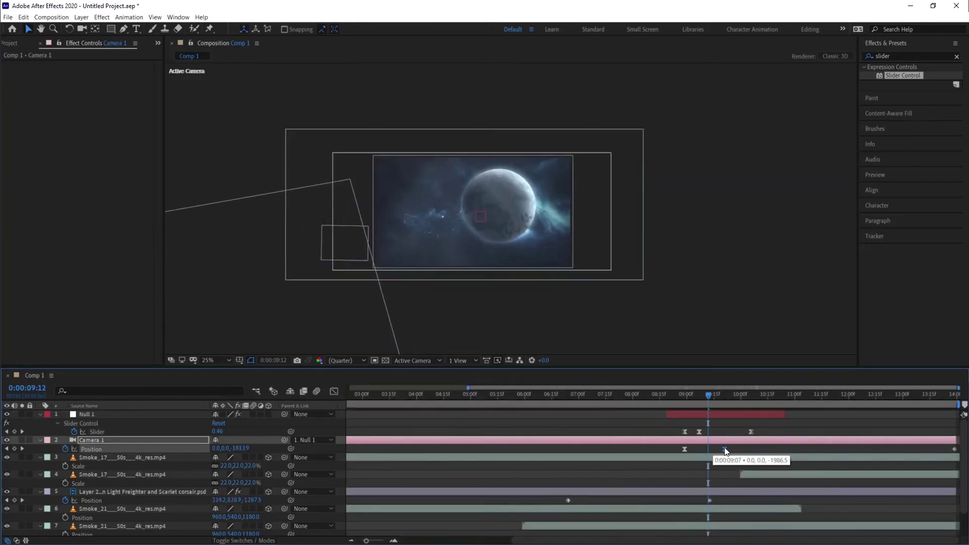
left_click_drag(725, 449, 743, 449)
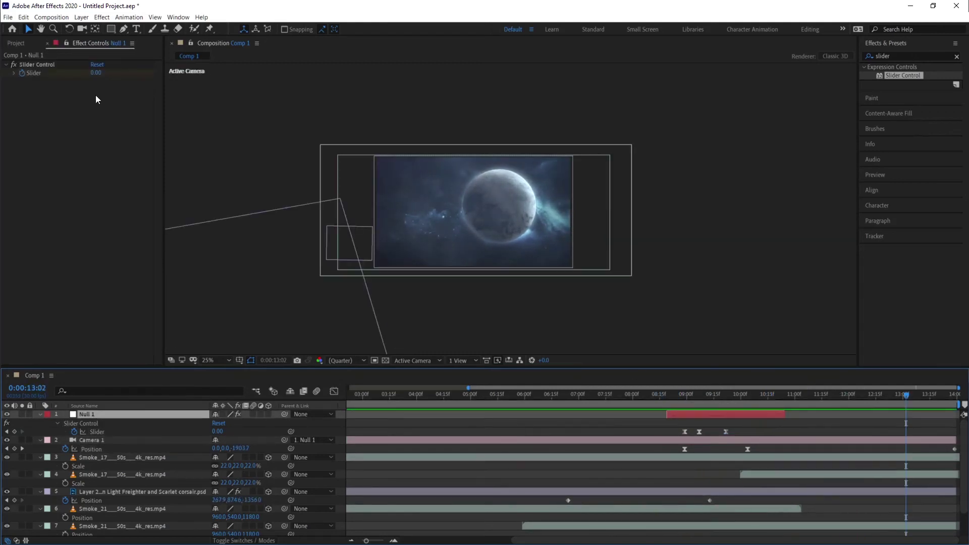
Add a Medium Gray-Royal Blue solid with a feathered elliptical mask, set to Soft Light blending at 50% opacity
key("ctrl+y")
left_click(694, 261)
left_click(111, 29)
key("f")
left_click_drag(226, 432, 228, 430)
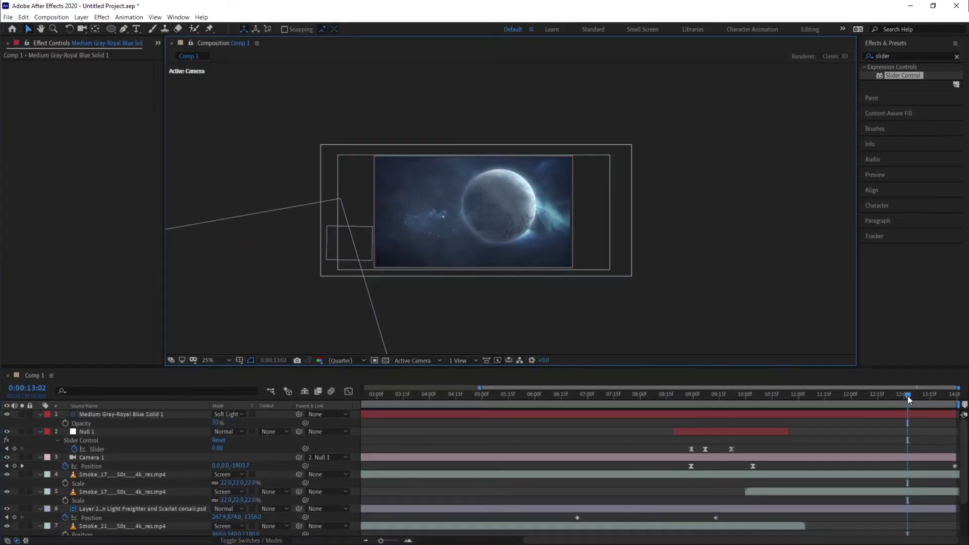
Set the scale of both Smoke_17 layers to 25% with the composition shown just after 10 seconds
left_click_drag(906, 394, 757, 414)
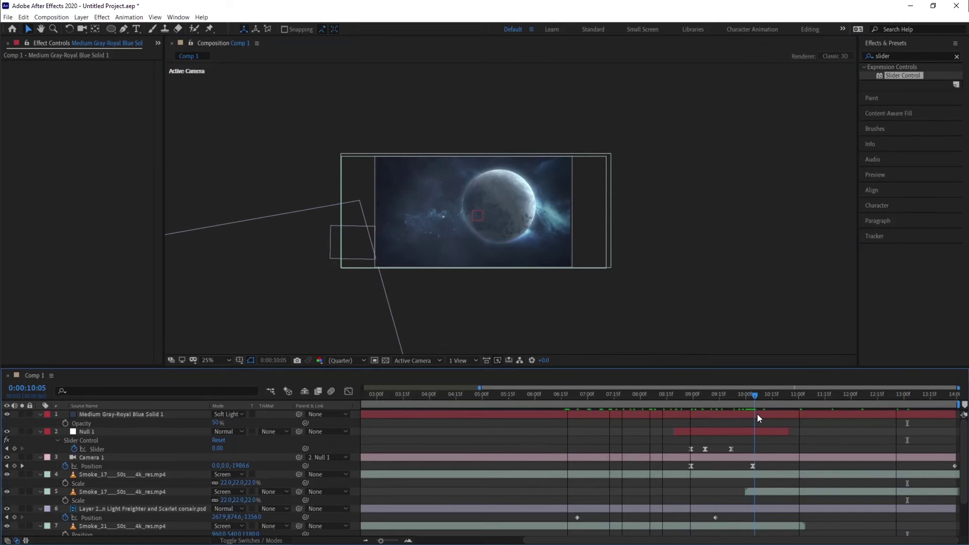
scroll(561, 290, "up", 2)
left_click(263, 475)
left_click(259, 492, "shift")
left_click(224, 483)
type("25")
Check the smoke coverage around 11 seconds and reduce the scale of both Smoke_17 layers to 23%
left_click_drag(800, 397, 832, 401)
left_click_drag(832, 401, 790, 400)
left_click(223, 482)
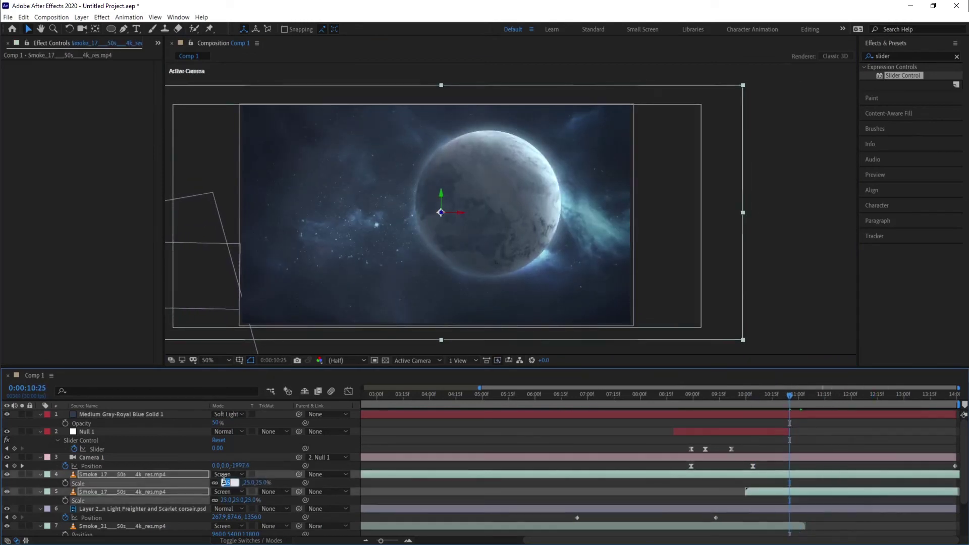
type("23")
key("Return")
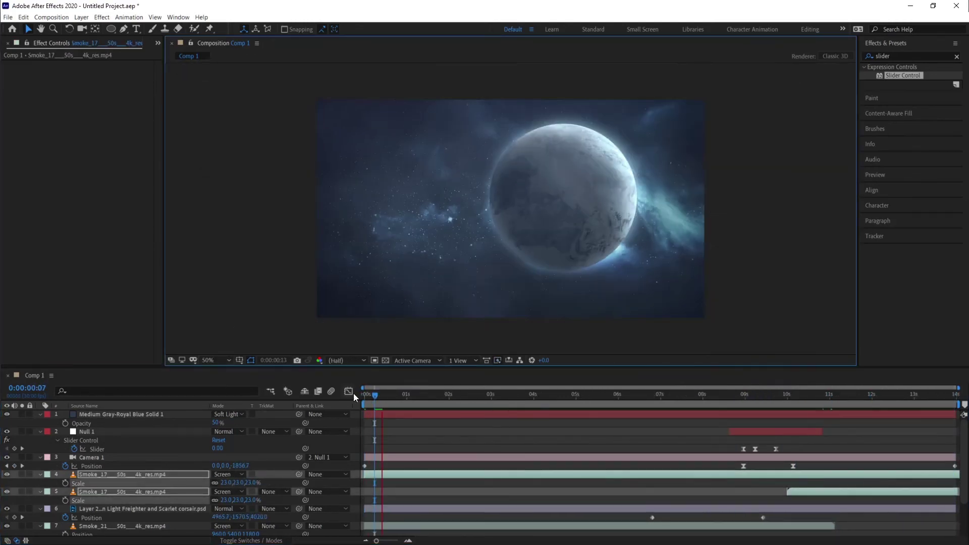
Preview the full animation from the start and scrub to the ship flyby at about 9 seconds
key("space")
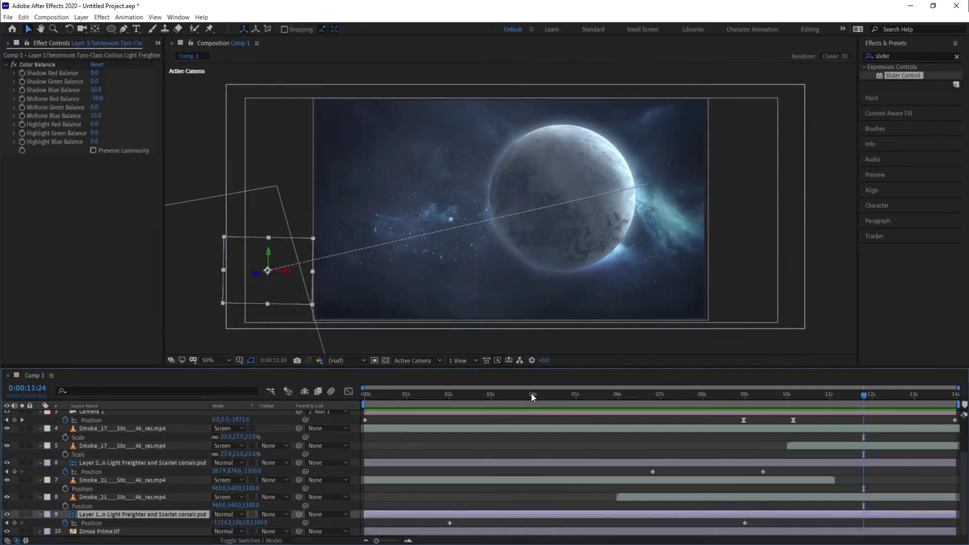
right_click(71, 200)
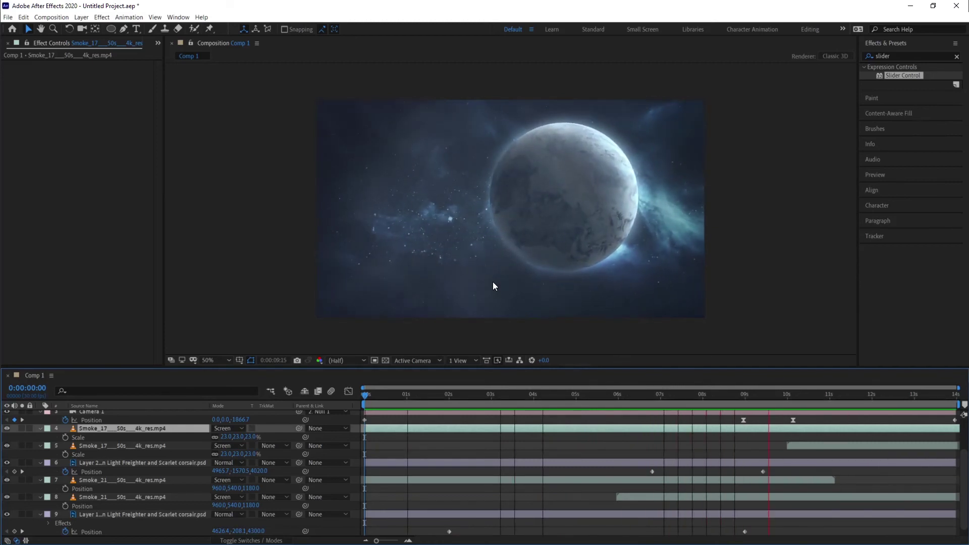
left_click_drag(368, 392, 738, 423)
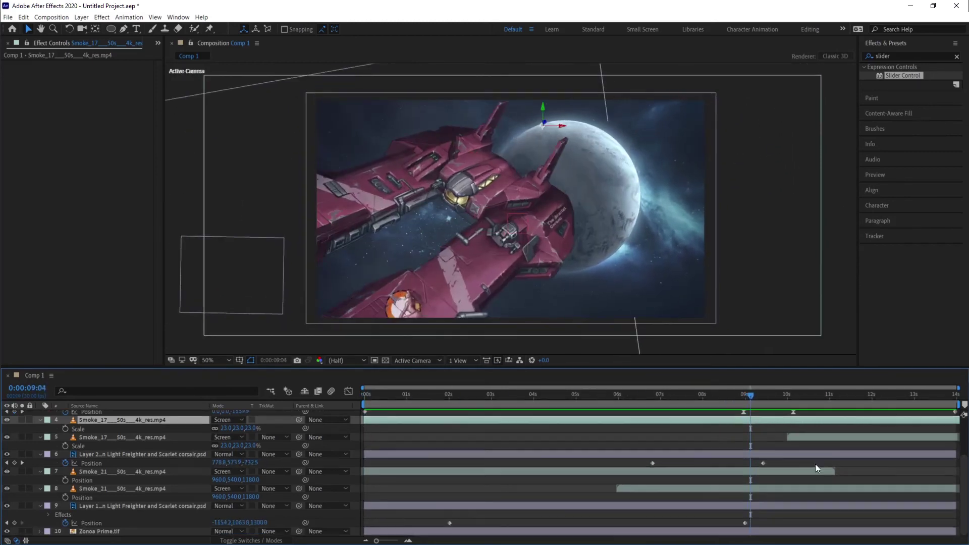
Keyframe the Layer 2 ship's X Rotation between about 6.8 and 9.4 seconds, and undo a trial change to its Z Rotation
left_click(780, 453)
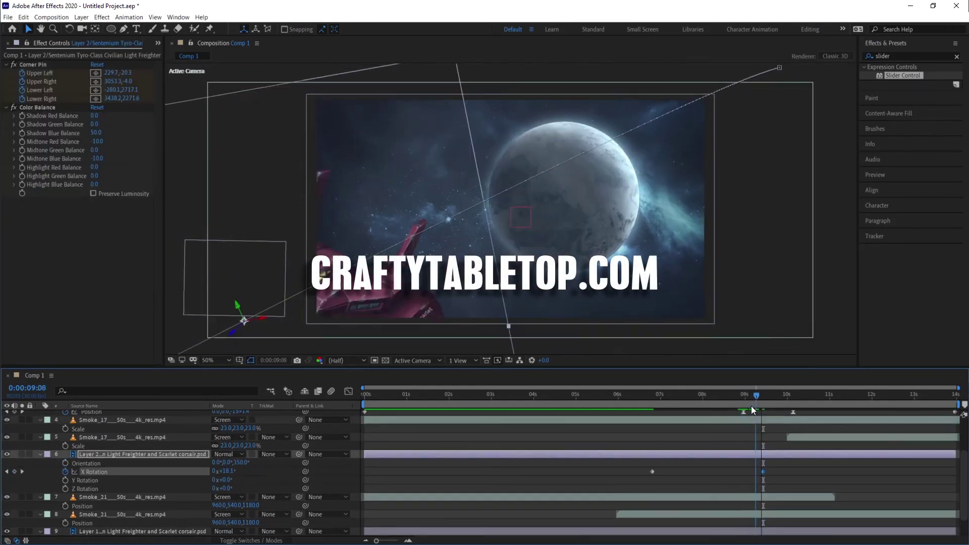
left_click_drag(751, 406, 743, 403)
left_click_drag(225, 490, 237, 490)
key("ctrl+z")
Add an X Rotation keyframe to the Layer 2 ship at 9 seconds, adjust its value, and check the turn during the approach
left_click(14, 471)
left_click(227, 471)
type("3")
left_click_drag(747, 396, 680, 398)
type(".5")
left_click(753, 402)
Apply Brightness & Contrast below Color Balance on the Layer 1 freighter and set Contrast to -100
left_click(81, 242)
scroll(510, 212, "down", 2)
scroll(302, 470, "down", 1)
left_click(37, 107)
left_click(141, 507)
left_click(37, 64)
left_click(343, 242)
Reveal the Scale property of the Layer 1 freighter
left_click(166, 506)
key("s")
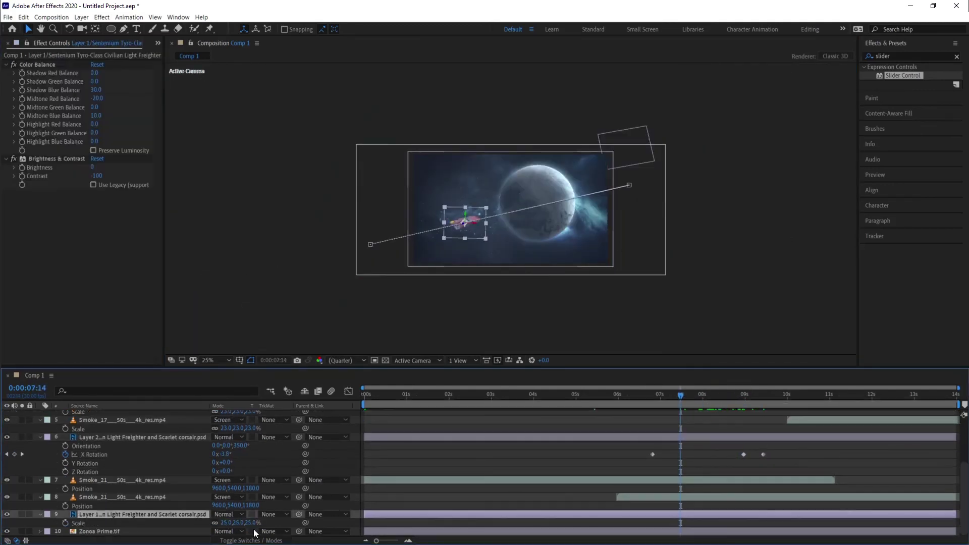